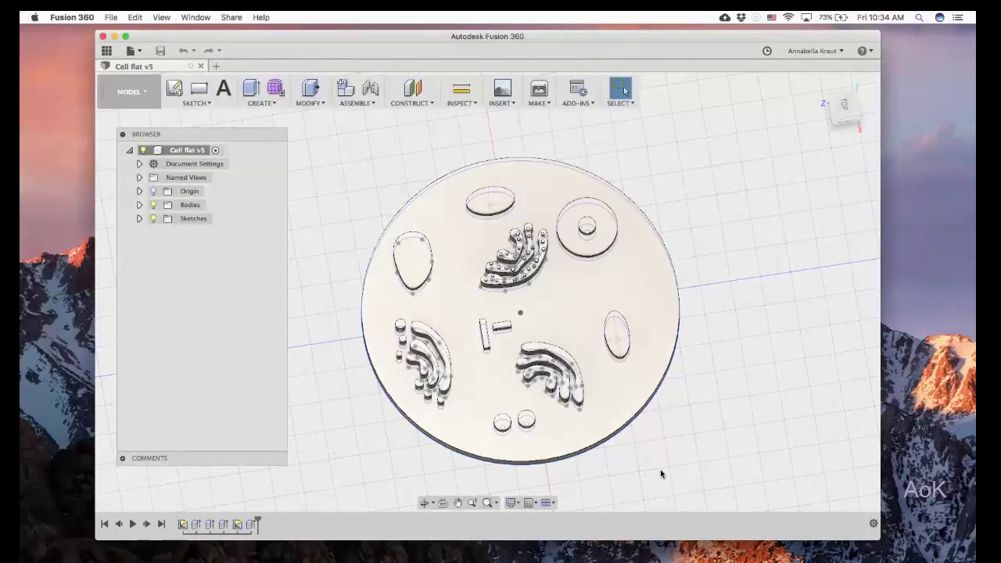
Step: Orbit the finished 'Cell flat v5' plate to a tilted view of its raised organelles
{"action": "middle_click_drag", "start_coordinate": [660, 473], "coordinate": [567, 451], "text": "shift"}
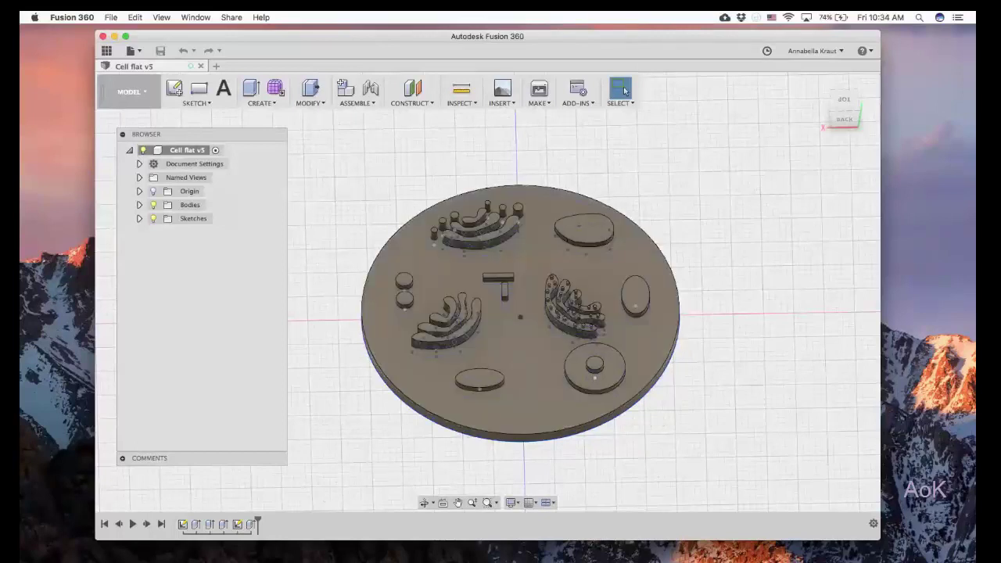
Step: In a new design, sketch a 5 in diameter circle centred on the origin on the XZ plane
{"action": "left_click", "coordinate": [216, 67]}
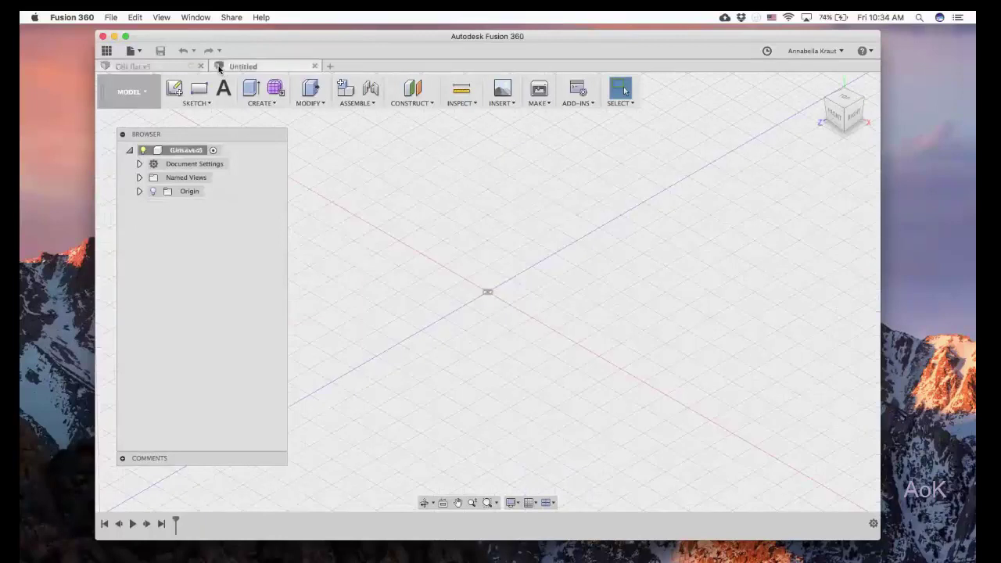
{"action": "left_click", "coordinate": [210, 105]}
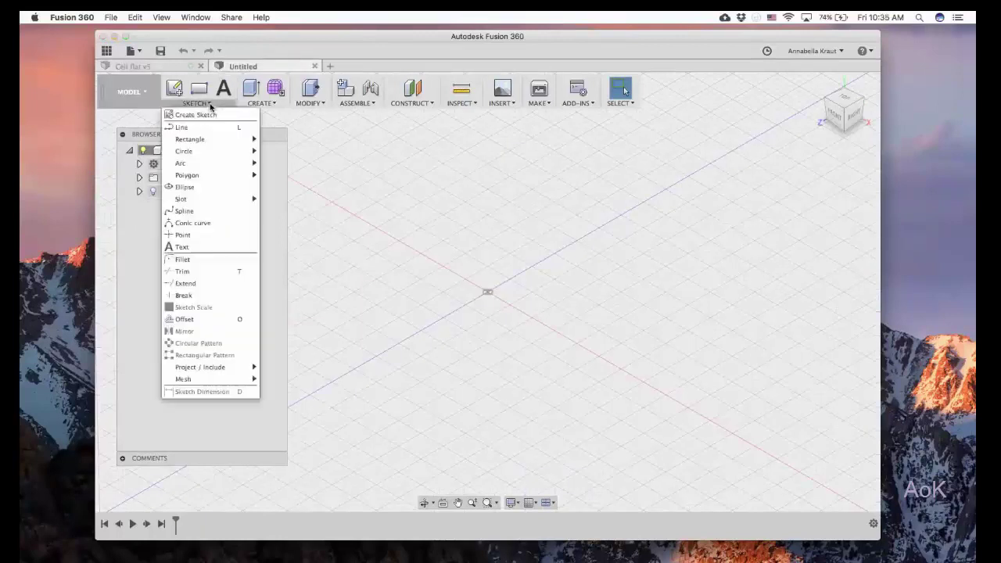
{"action": "mouse_move", "coordinate": [213, 152]}
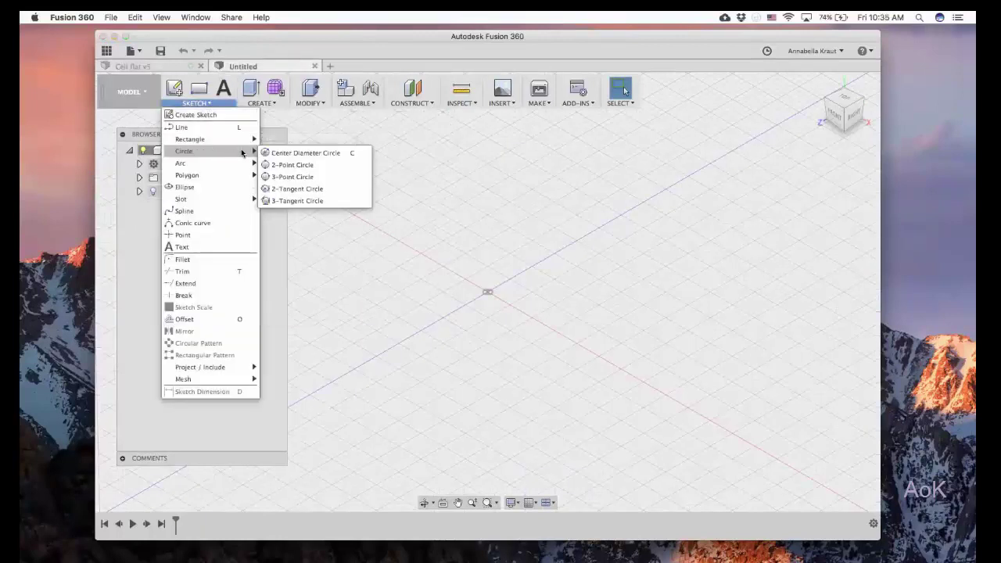
{"action": "left_click", "coordinate": [293, 153]}
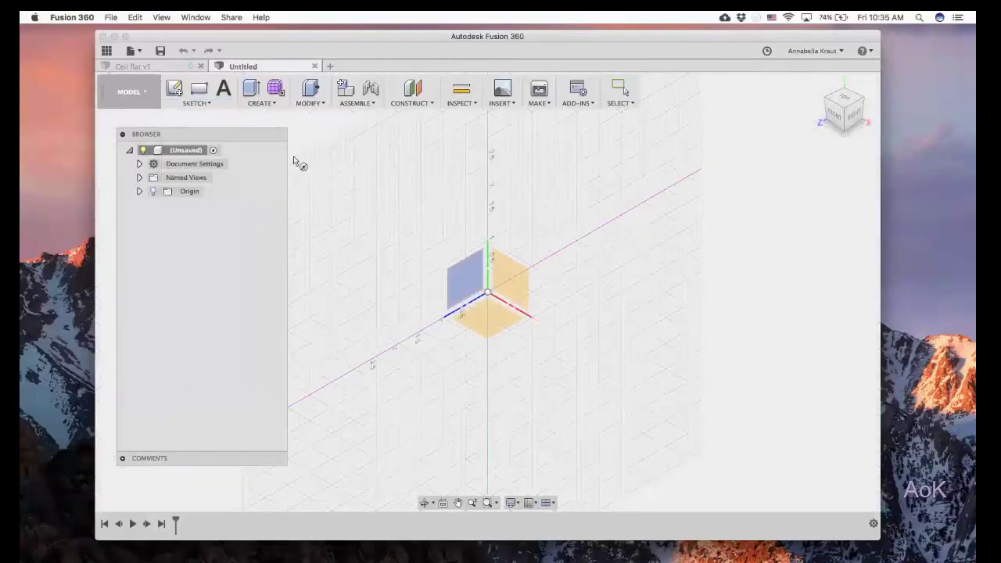
{"action": "left_click", "coordinate": [499, 321]}
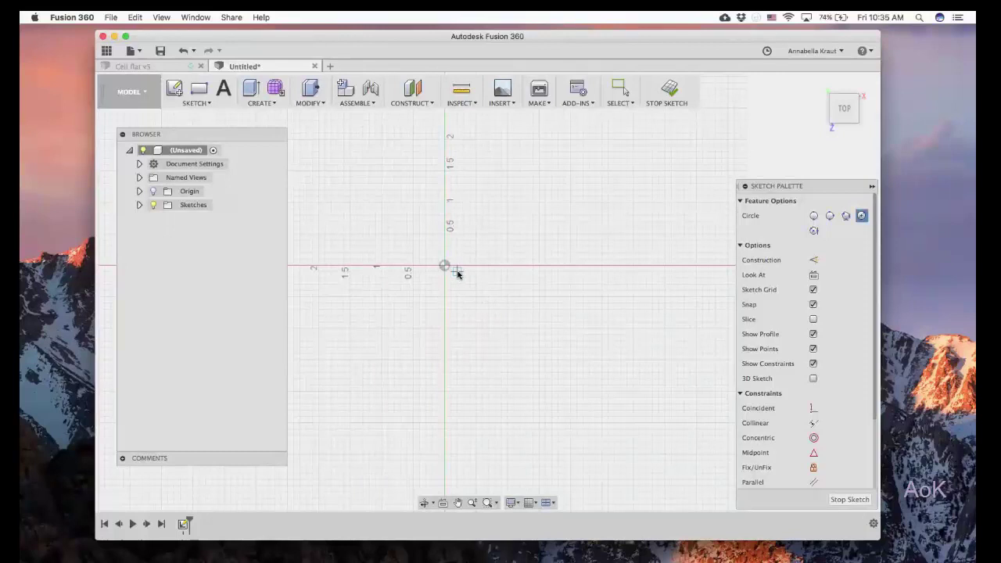
{"action": "left_click", "coordinate": [444, 267]}
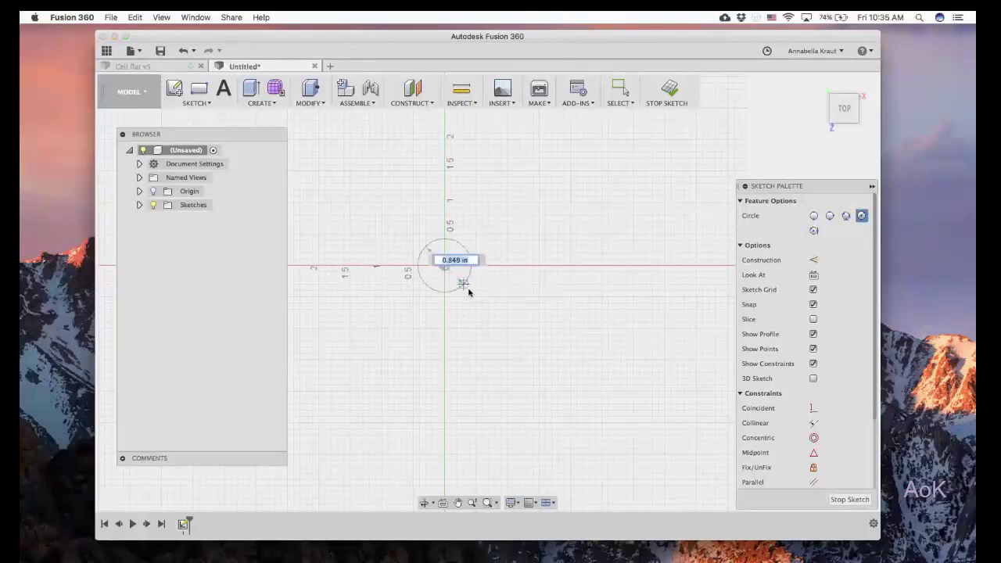
{"action": "left_click", "coordinate": [574, 361]}
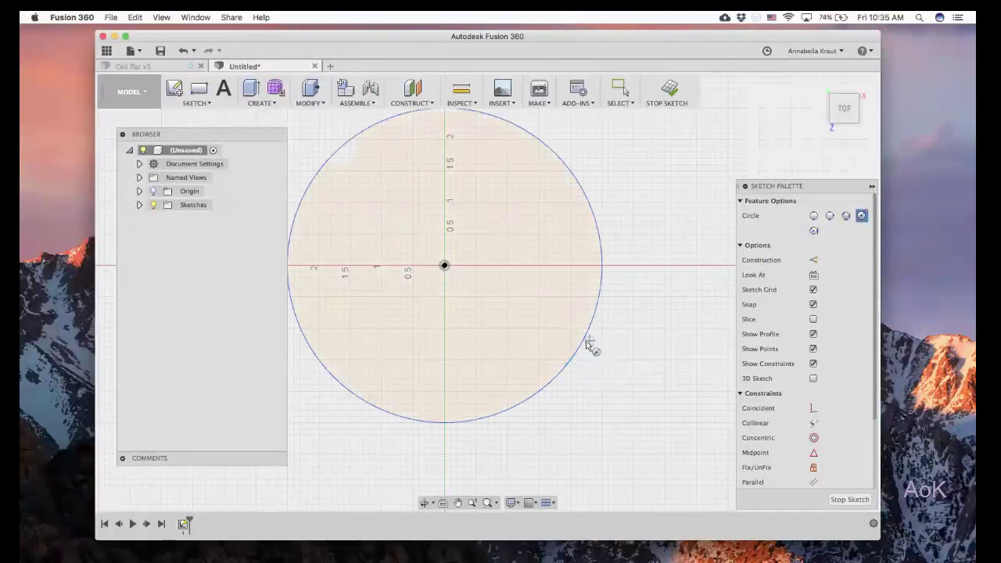
Step: Draw the upper-left nucleus circle with a tiny circle at its centre
{"action": "left_click", "coordinate": [363, 196]}
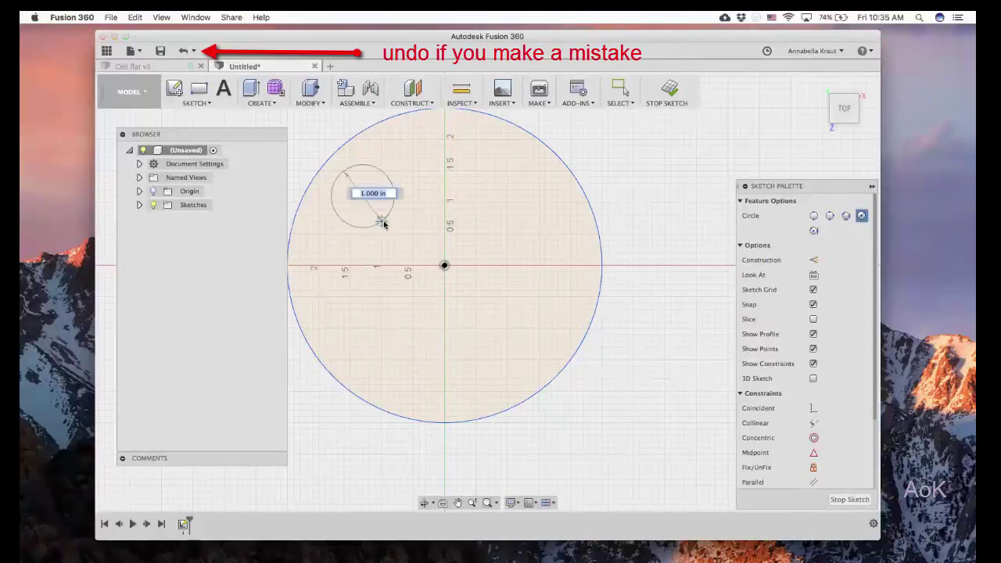
{"action": "left_click", "coordinate": [381, 221]}
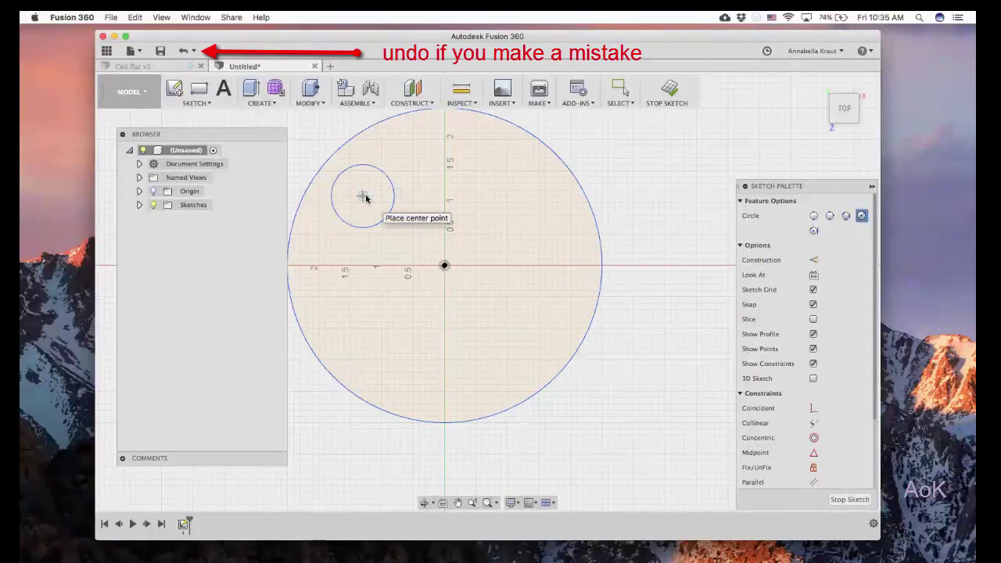
{"action": "left_click", "coordinate": [364, 196]}
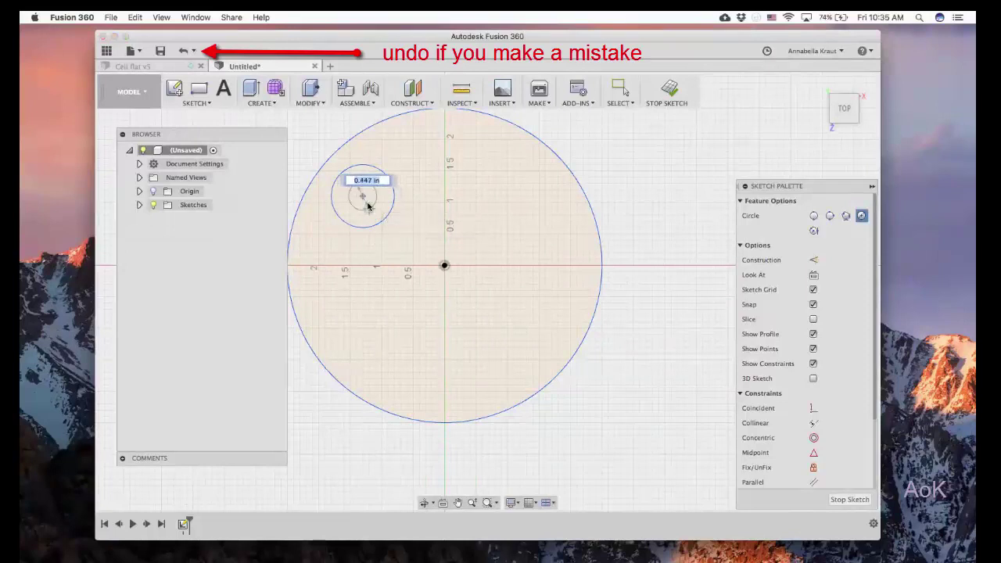
{"action": "key", "text": "Escape"}
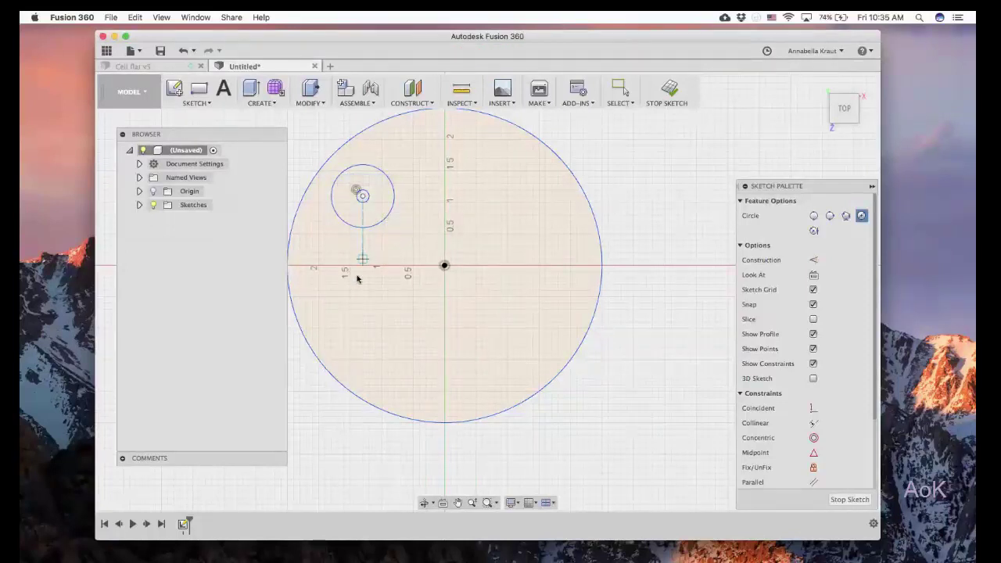
Step: Add three small circles at lower-left, lower-right and upper-right, two of them 0.283 in
{"action": "left_click", "coordinate": [338, 310]}
{"action": "key", "text": "Return"}
{"action": "left_click", "coordinate": [520, 360]}
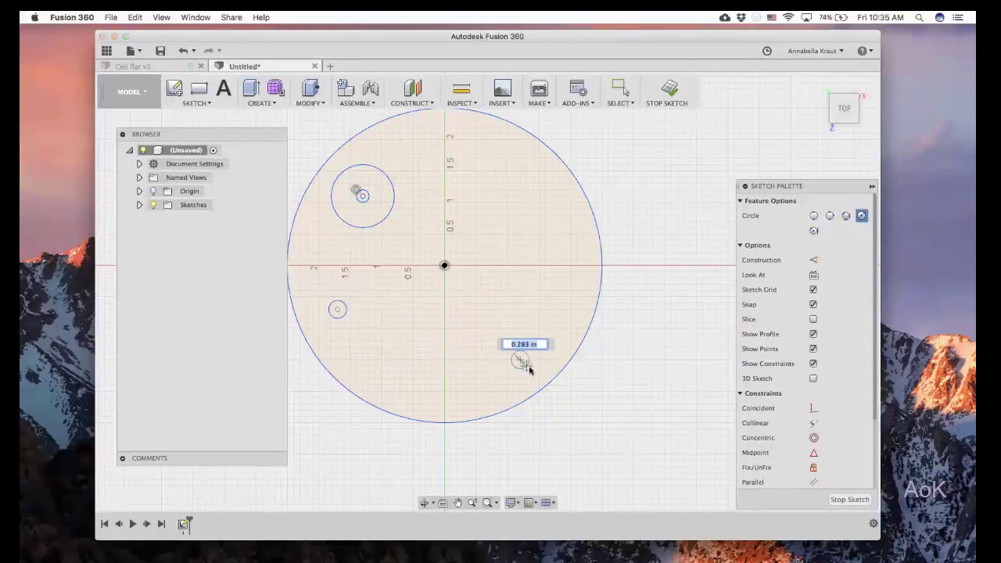
{"action": "key", "text": "Return"}
{"action": "left_click", "coordinate": [539, 184]}
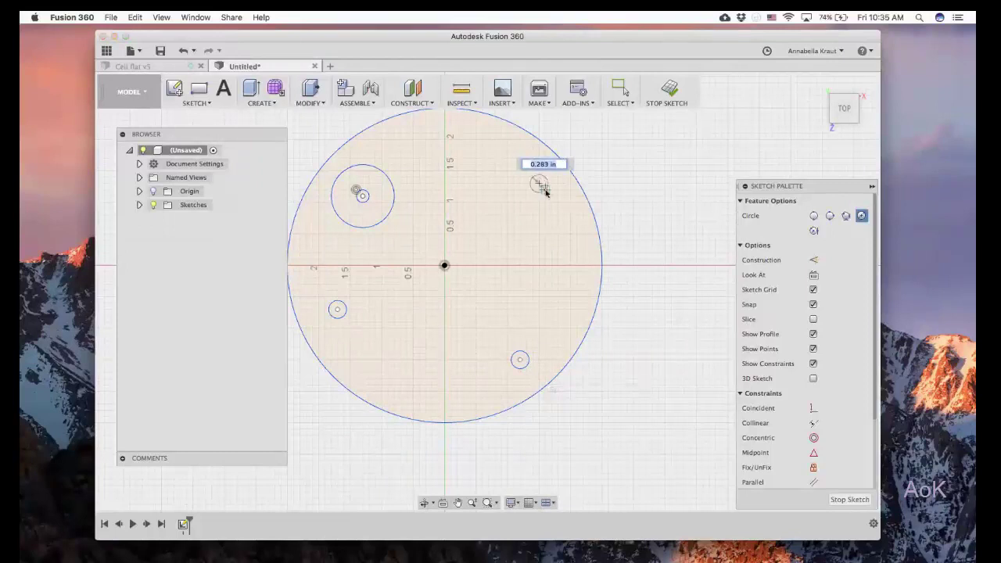
{"action": "key", "text": "Return"}
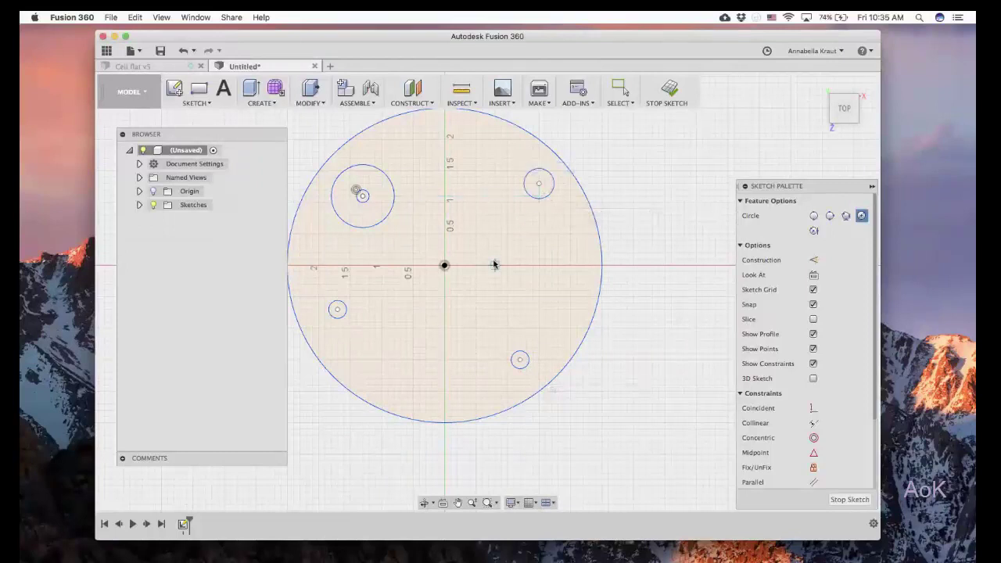
{"action": "left_click", "coordinate": [212, 104]}
{"action": "mouse_move", "coordinate": [216, 143]}
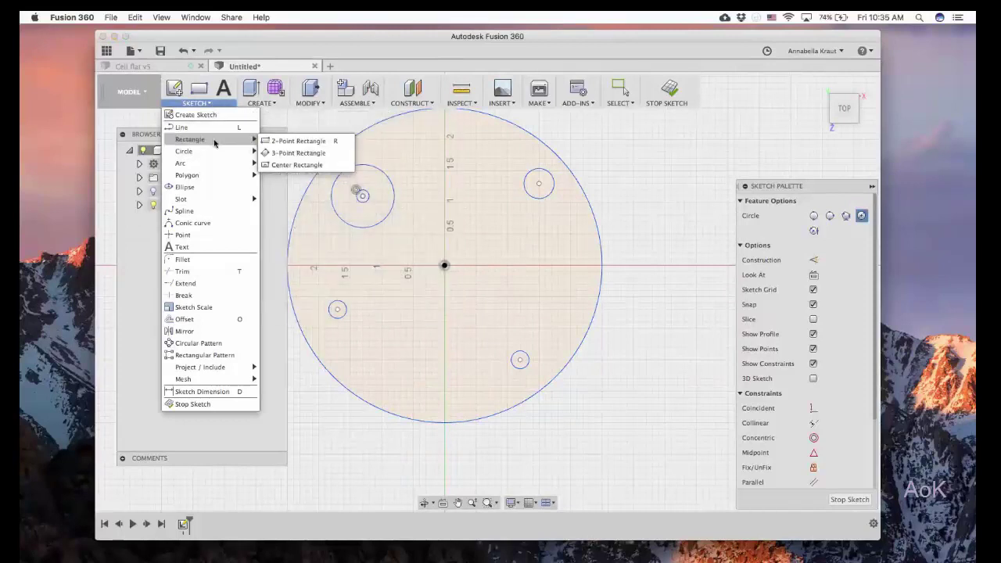
Step: Draw three thin bars: short vertical, short horizontal (0.600 × 0.100 in), and long bottom (1.800 × 0.100 in)
{"action": "left_click", "coordinate": [273, 142]}
{"action": "left_click", "coordinate": [476, 235]}
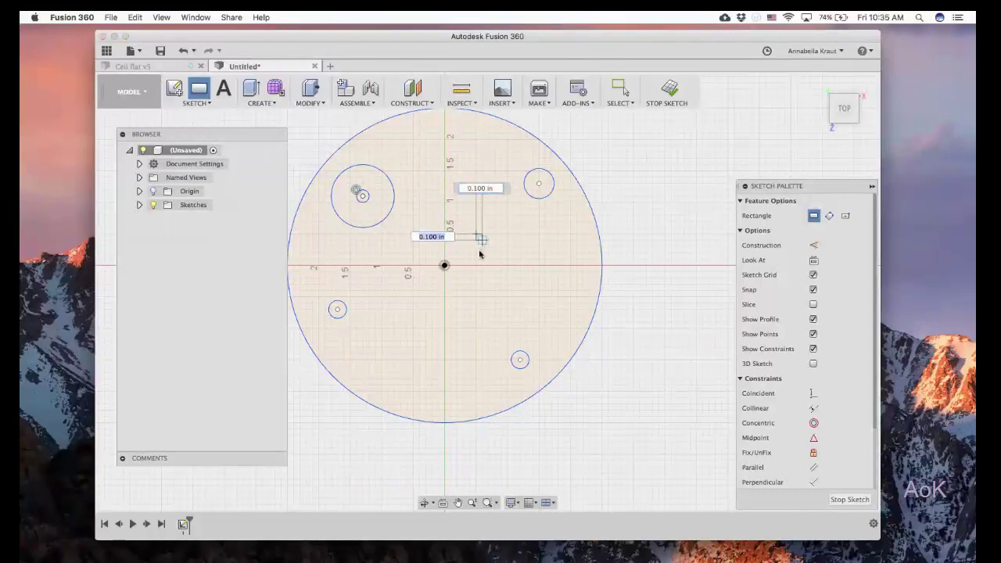
{"action": "left_click", "coordinate": [483, 274]}
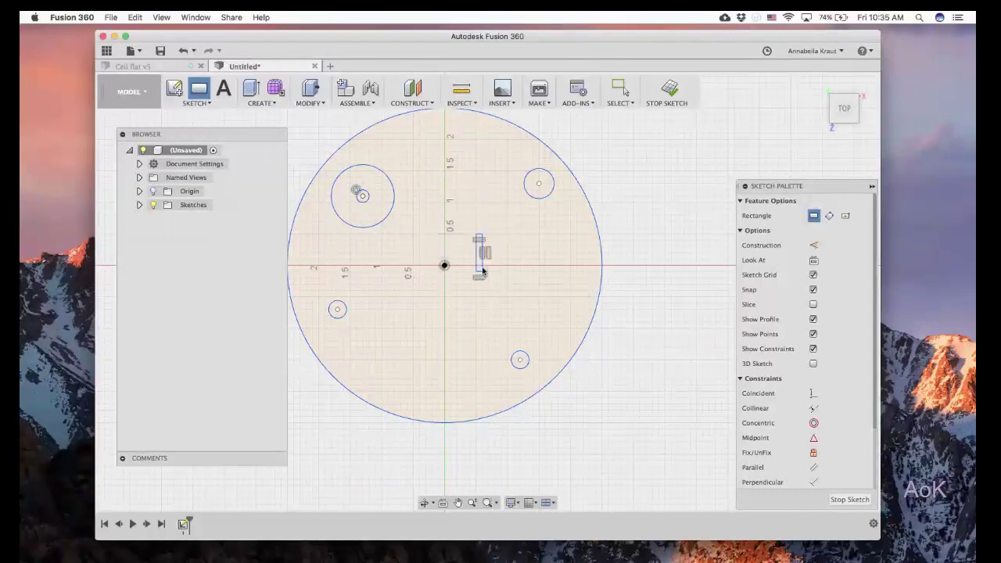
{"action": "left_click", "coordinate": [457, 217]}
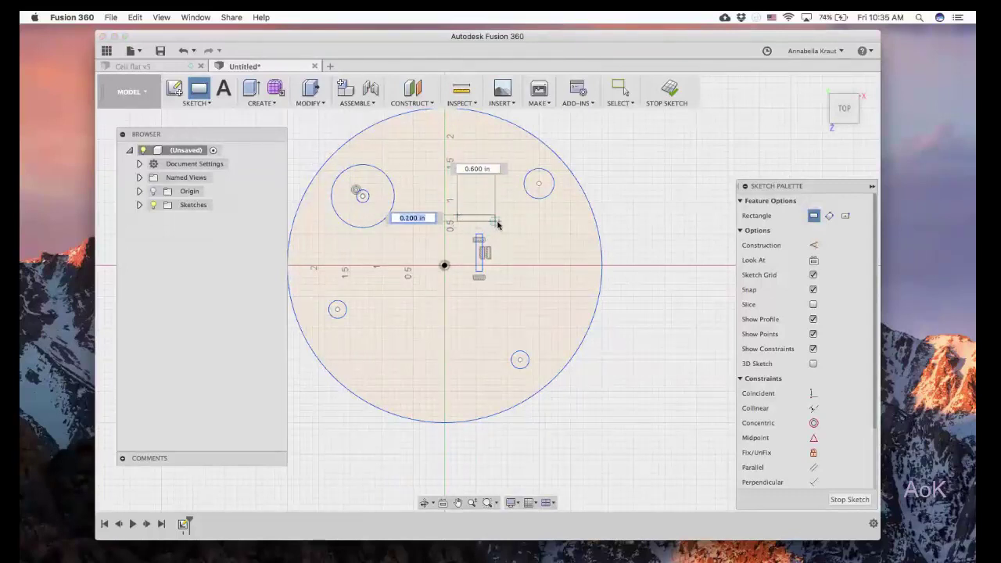
{"action": "left_click", "coordinate": [496, 224]}
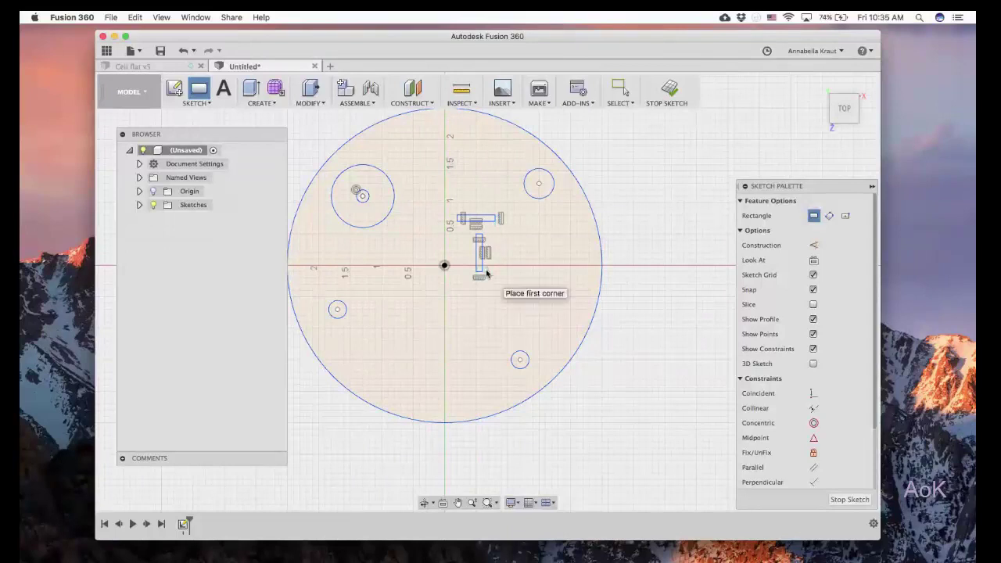
{"action": "left_click", "coordinate": [357, 362]}
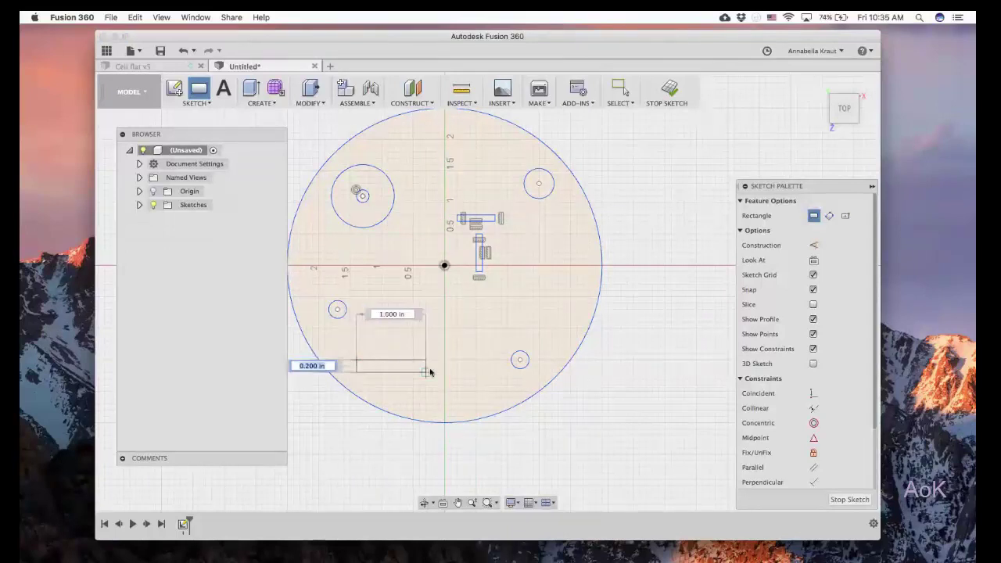
{"action": "left_click", "coordinate": [476, 365]}
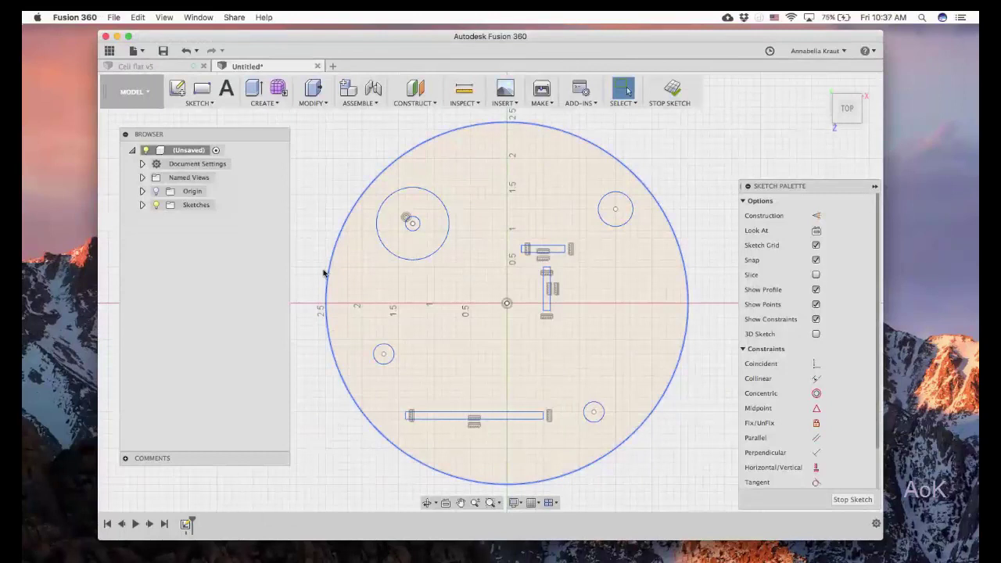
Step: Draw a closed hook-shaped outline of lines and a tangent arc left of the plate centre
{"action": "left_click", "coordinate": [216, 104]}
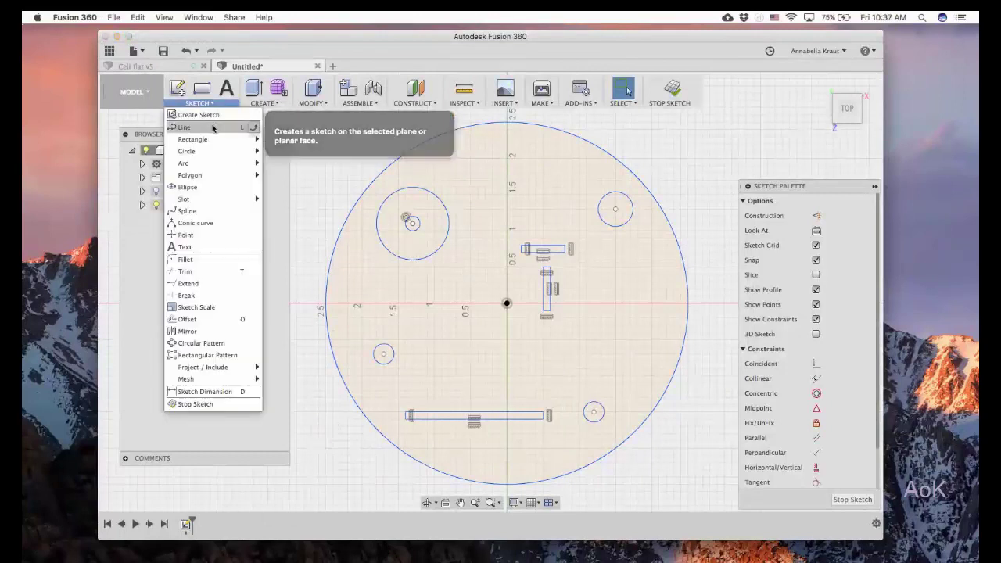
{"action": "left_click", "coordinate": [213, 128]}
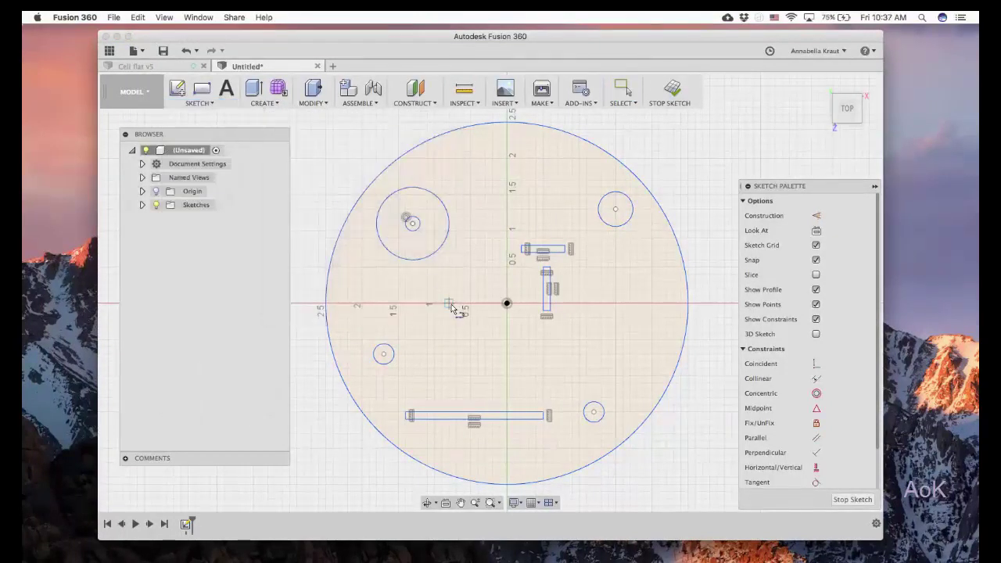
{"action": "scroll", "coordinate": [451, 305], "scroll_direction": "up", "scroll_amount": 5}
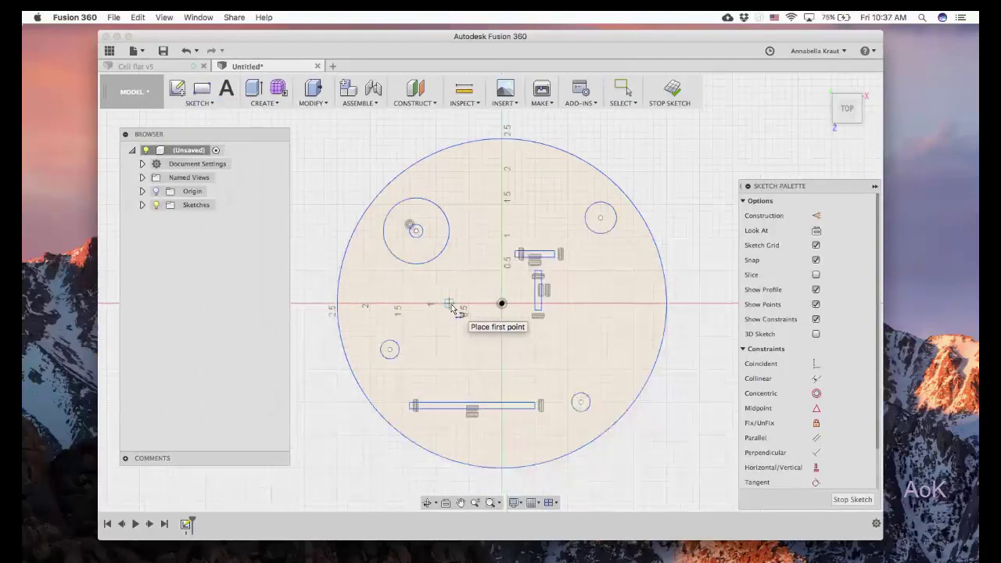
{"action": "left_click", "coordinate": [383, 262]}
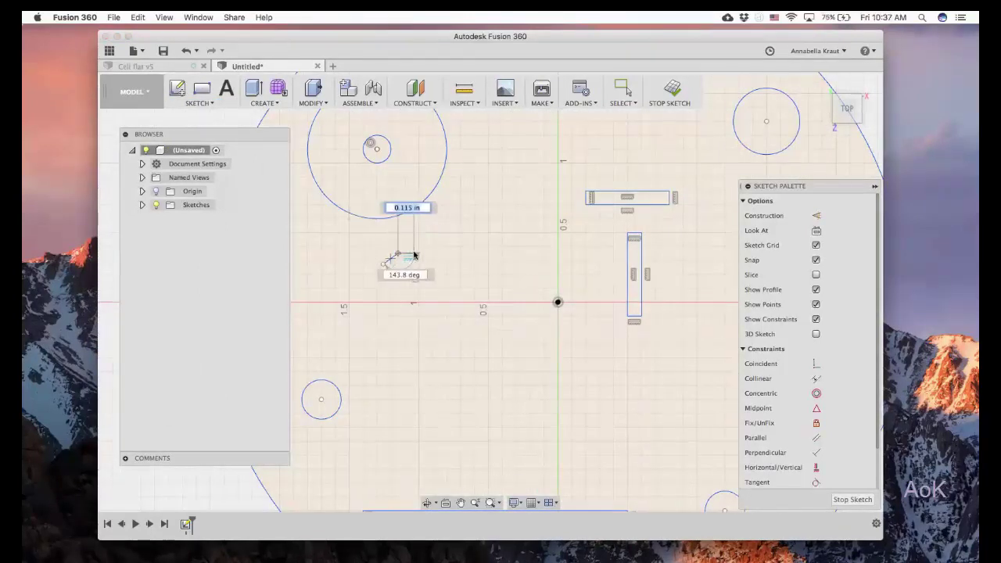
{"action": "left_click", "coordinate": [418, 253]}
{"action": "left_click_drag", "start_coordinate": [434, 261], "coordinate": [446, 285]}
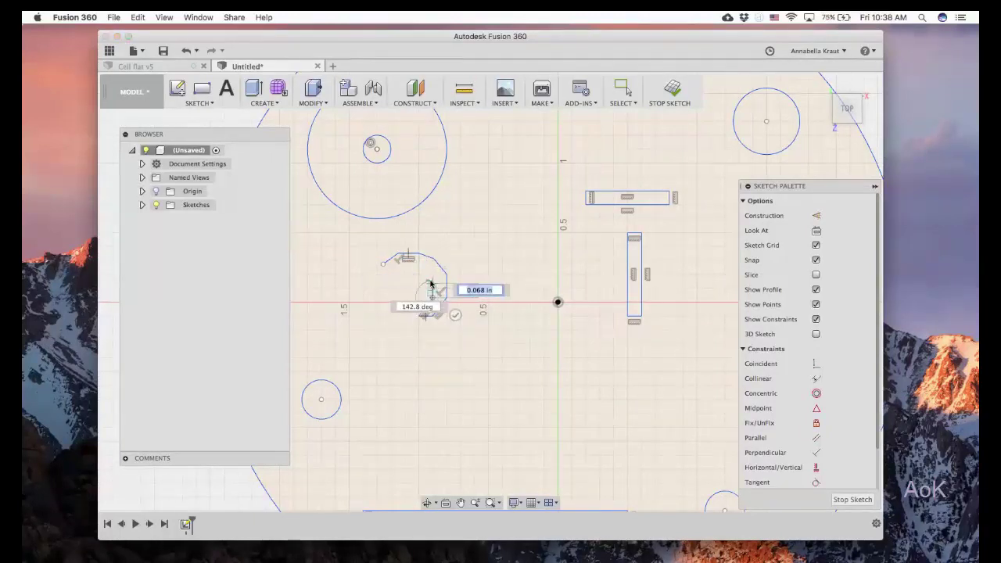
{"action": "left_click", "coordinate": [424, 314]}
{"action": "left_click", "coordinate": [420, 273]}
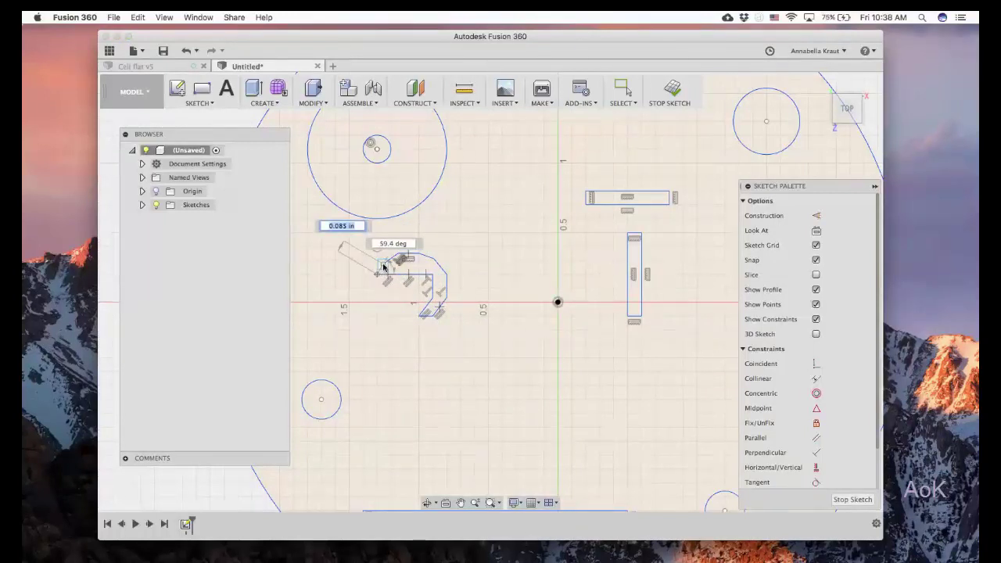
{"action": "left_click", "coordinate": [380, 269]}
{"action": "right_click", "coordinate": [383, 330]}
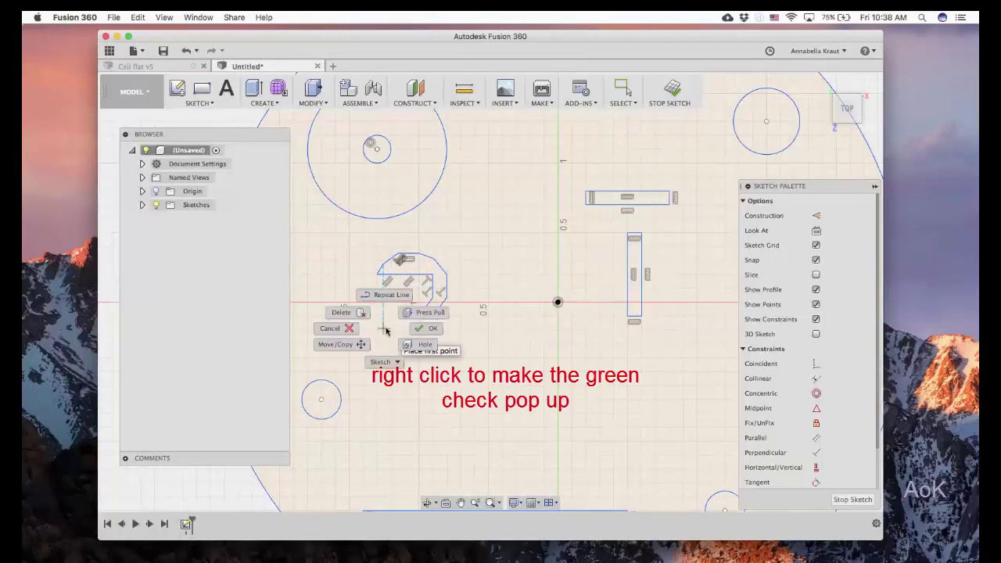
{"action": "left_click", "coordinate": [418, 332]}
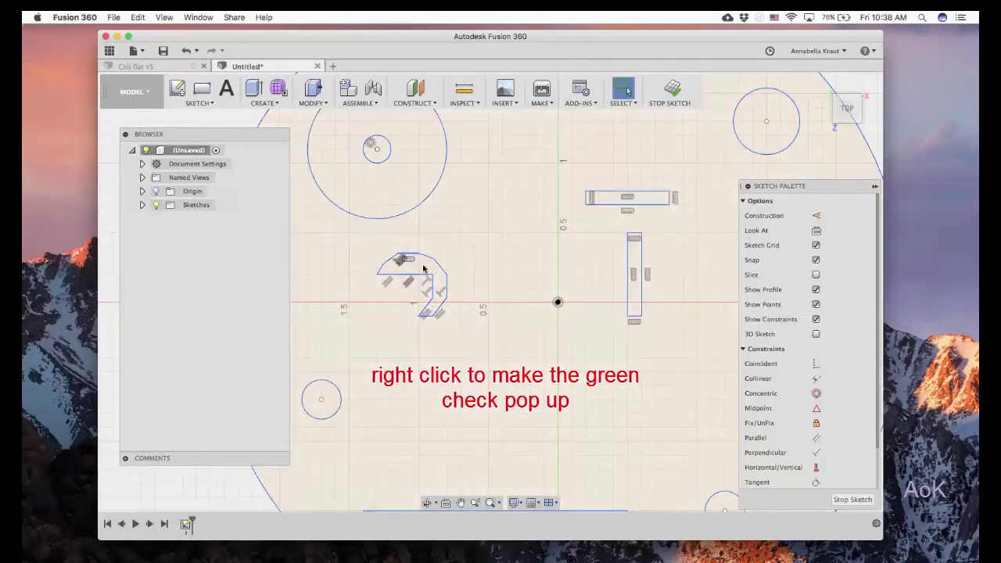
Step: Start a spline left of the hook, tracing over the top and down to below its tip
{"action": "left_click", "coordinate": [213, 103]}
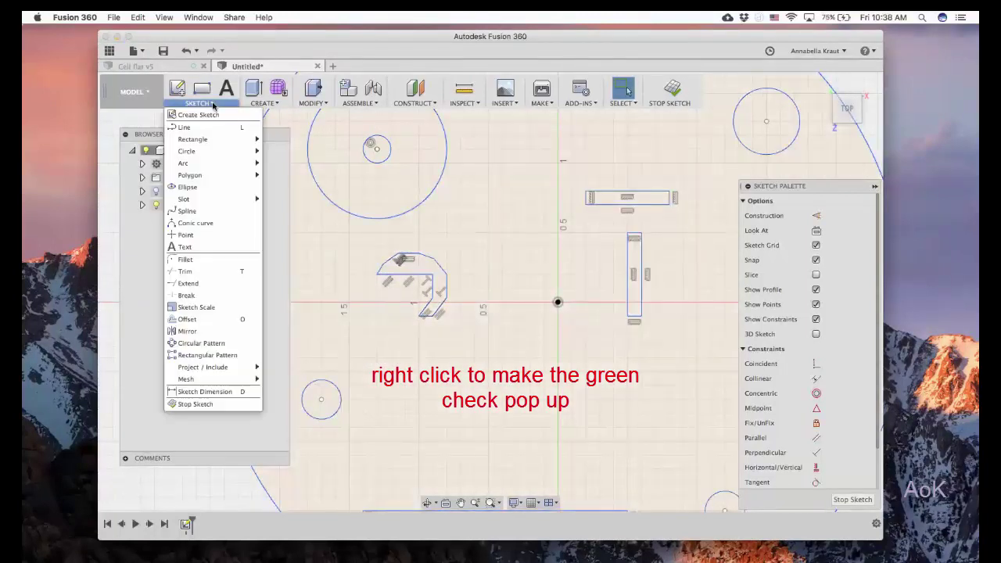
{"action": "left_click", "coordinate": [209, 216]}
{"action": "left_click", "coordinate": [373, 264]}
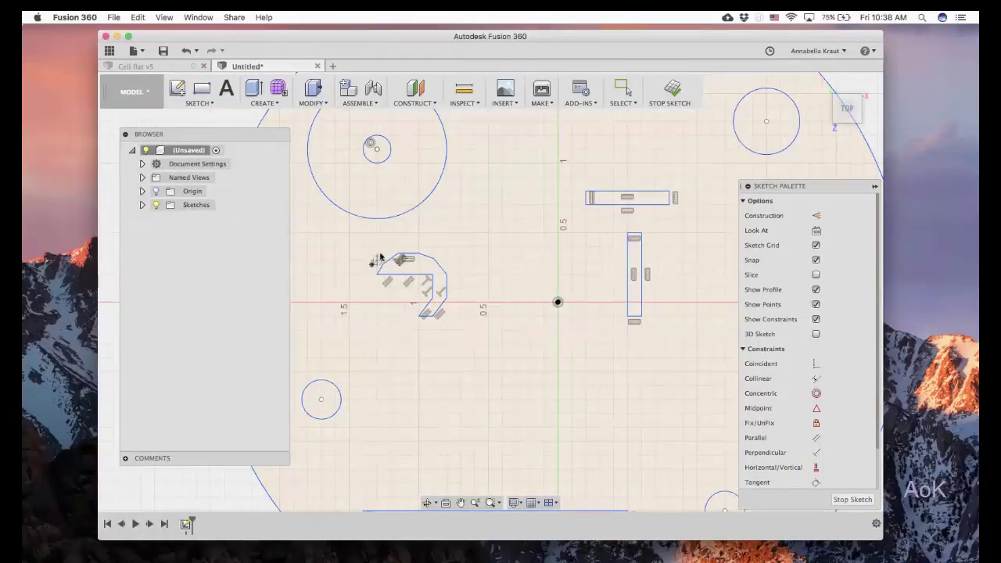
{"action": "left_click", "coordinate": [392, 247]}
{"action": "left_click", "coordinate": [421, 243]}
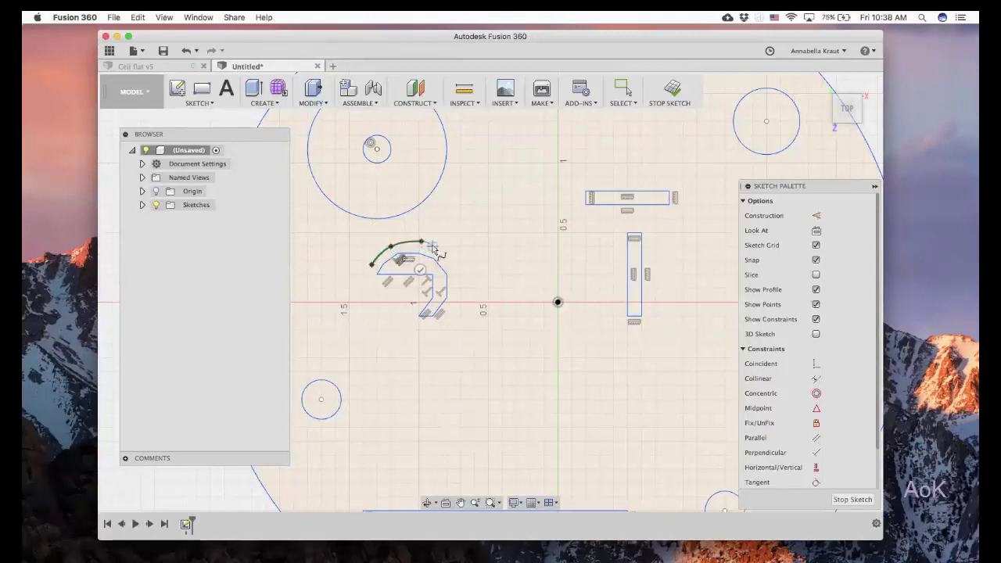
{"action": "left_click", "coordinate": [460, 275]}
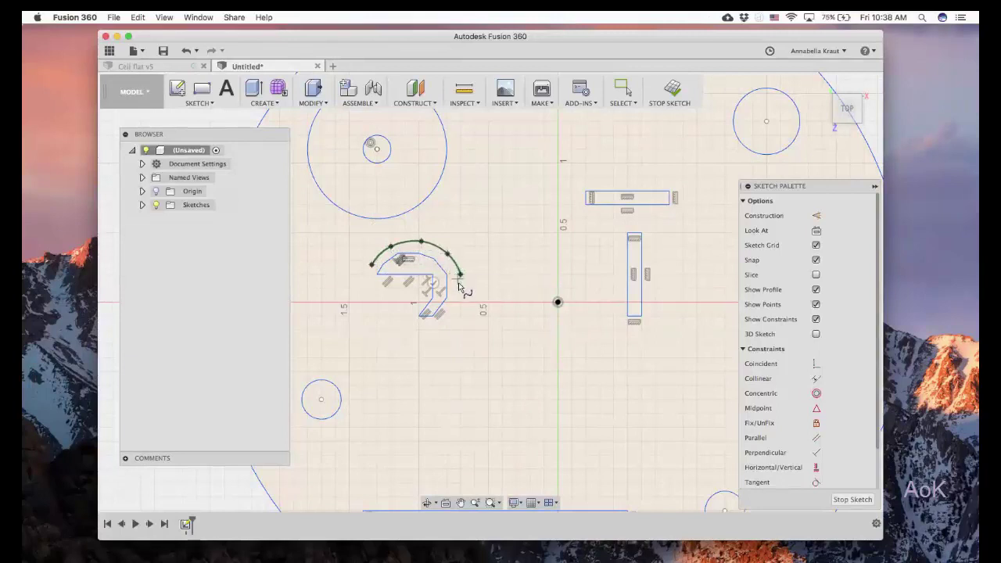
{"action": "left_click", "coordinate": [457, 295]}
{"action": "left_click", "coordinate": [448, 317]}
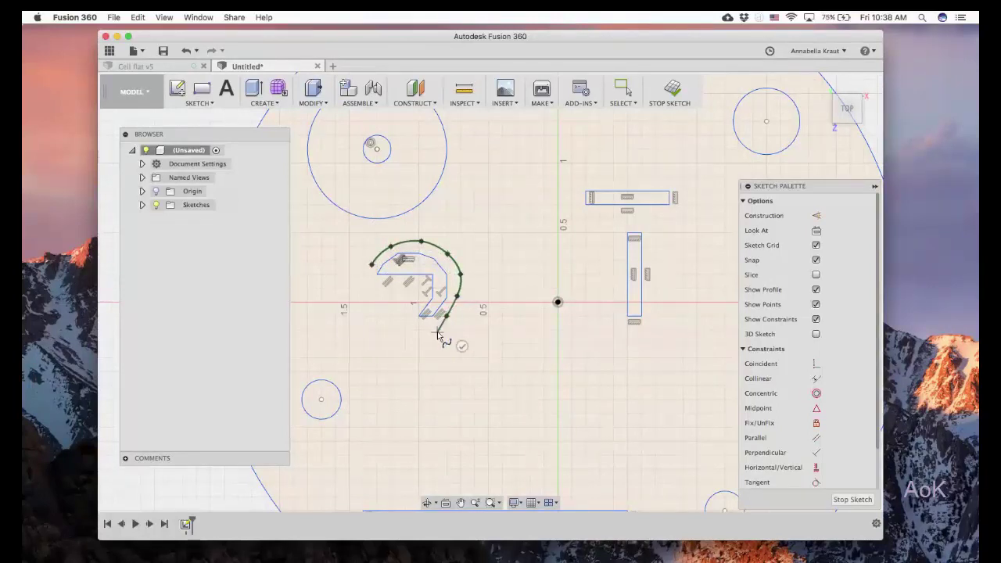
{"action": "left_click", "coordinate": [452, 337]}
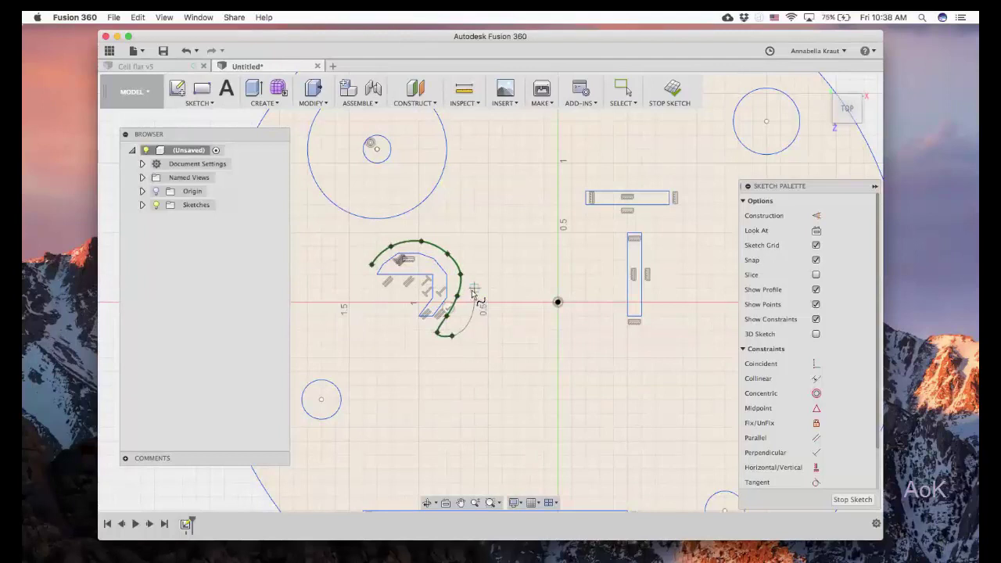
Step: Carry the spline back up the outside and over the top, closing it at its start
{"action": "left_click", "coordinate": [463, 310]}
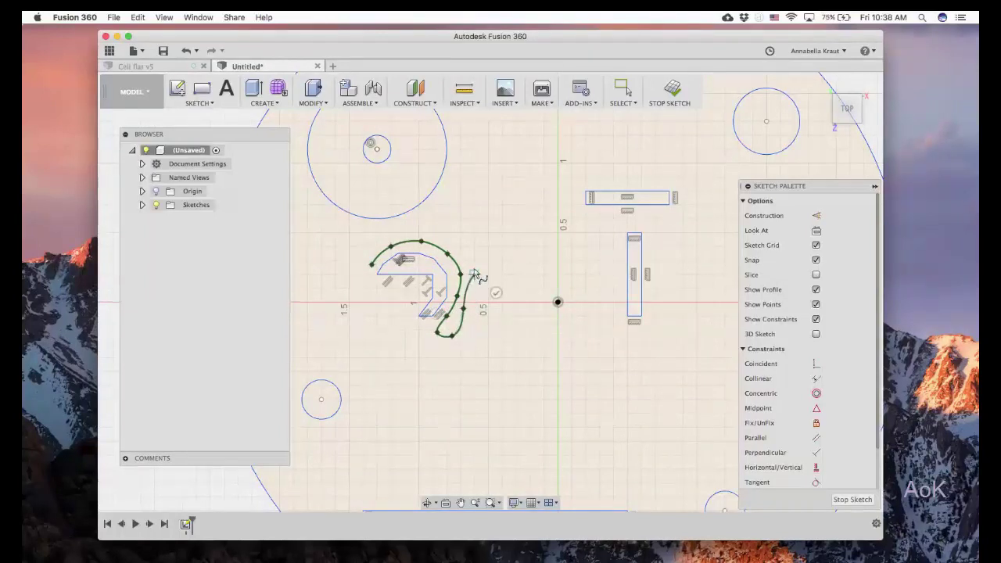
{"action": "left_click", "coordinate": [467, 245]}
{"action": "left_click", "coordinate": [439, 234]}
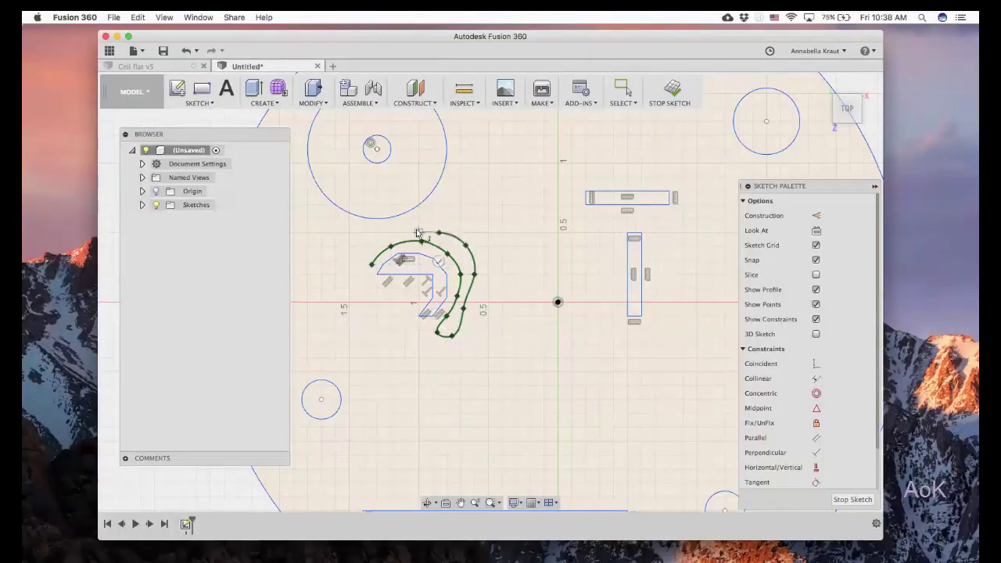
{"action": "left_click", "coordinate": [405, 233]}
{"action": "left_click", "coordinate": [372, 234]}
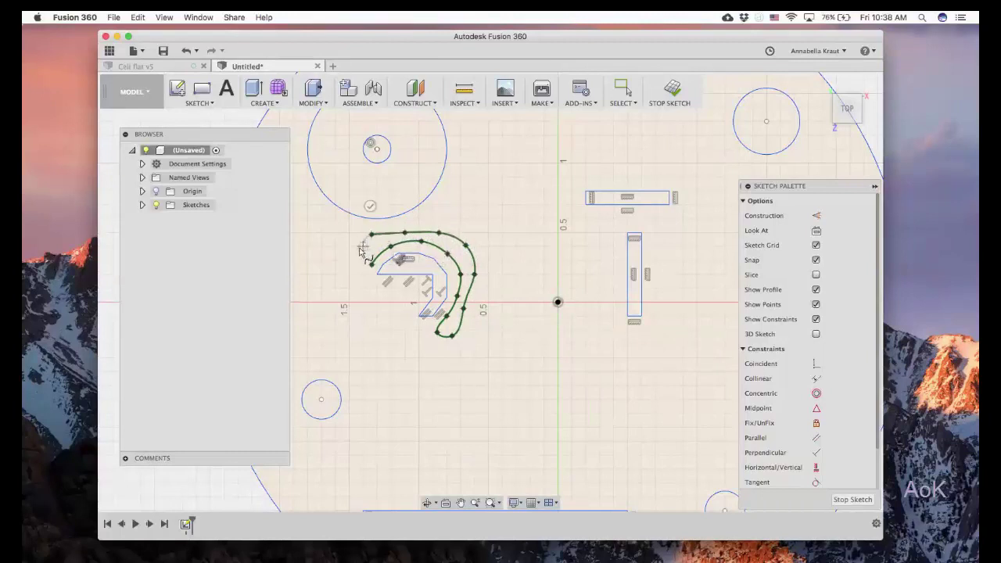
{"action": "left_click", "coordinate": [362, 270]}
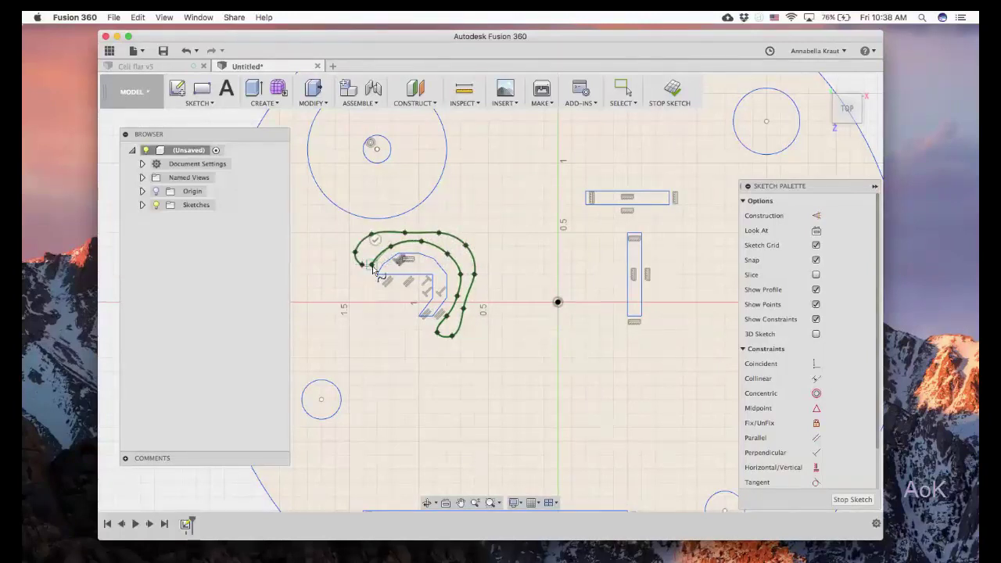
{"action": "key", "text": "Return"}
Step: Finish the crescent spline, zoom out, and stop the sketch
{"action": "right_click", "coordinate": [364, 298]}
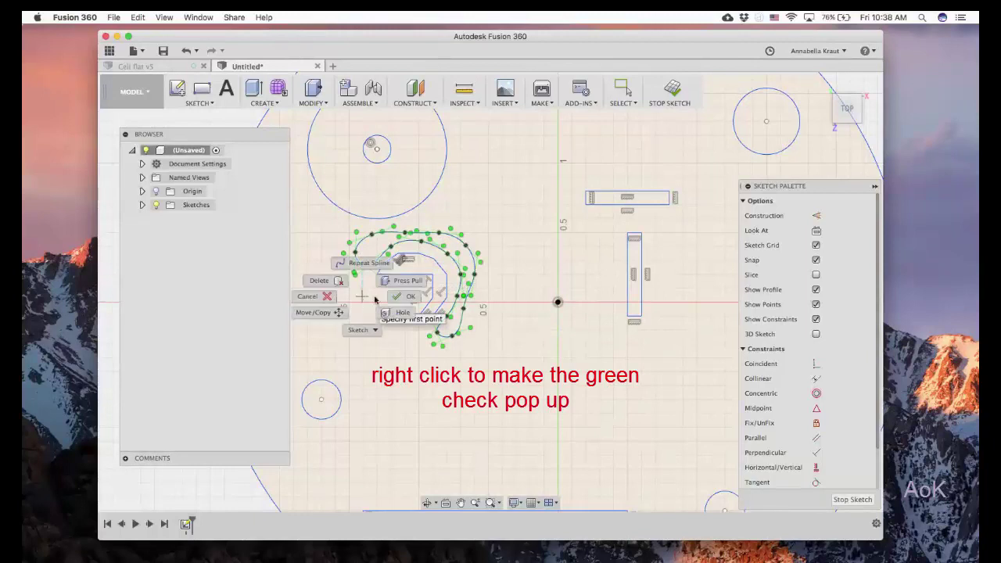
{"action": "left_click", "coordinate": [403, 302]}
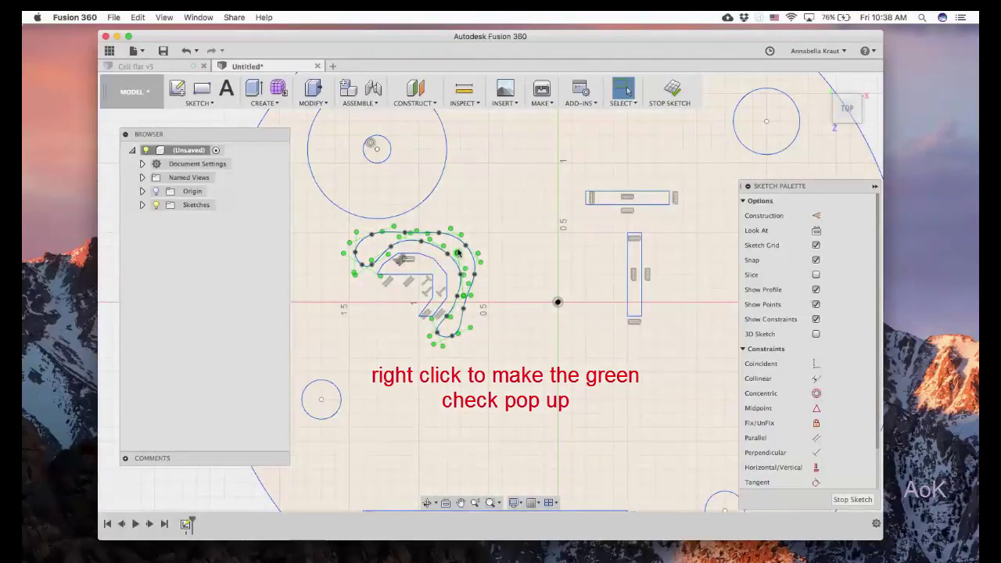
{"action": "scroll", "coordinate": [504, 366], "scroll_direction": "down", "scroll_amount": 3}
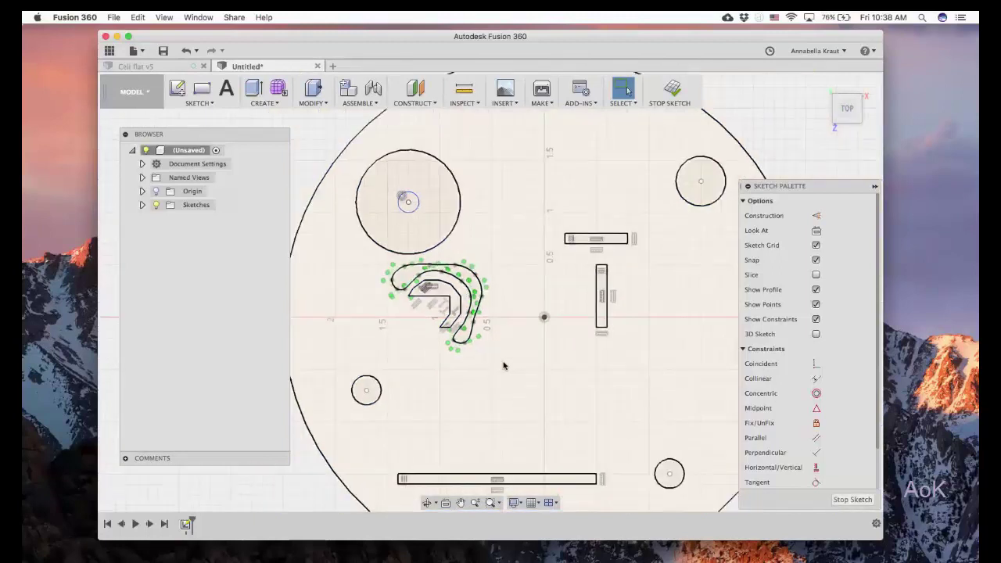
{"action": "scroll", "coordinate": [504, 365], "scroll_direction": "down", "scroll_amount": 2}
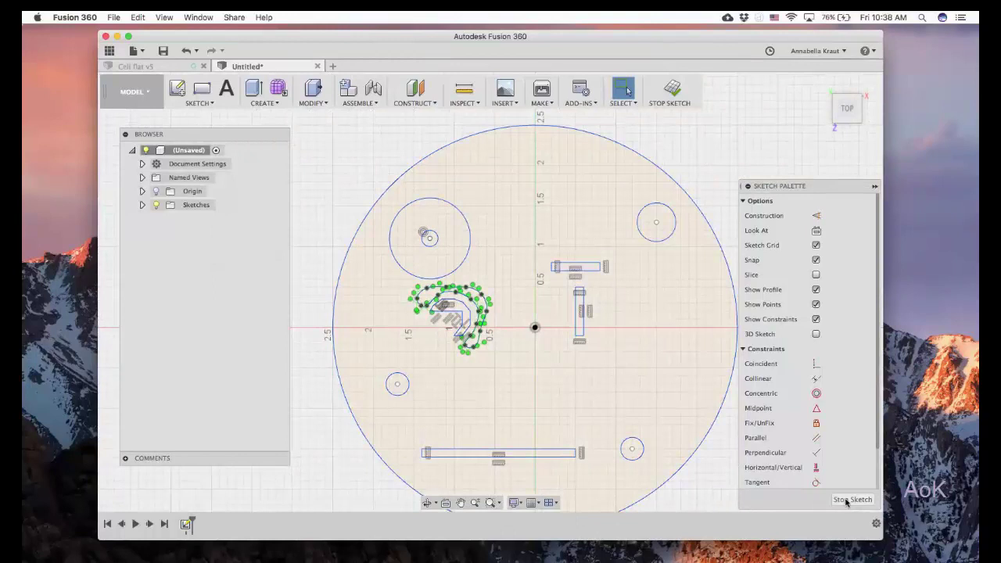
{"action": "left_click", "coordinate": [672, 92]}
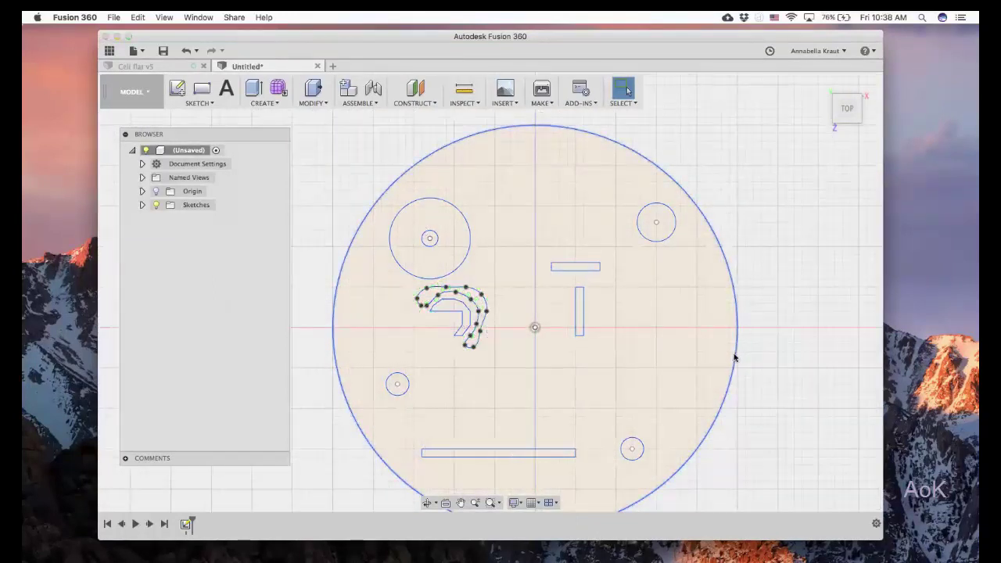
Step: Extrude the outer plate profile 0.150 in thick, leaving the organelle shapes as openings
{"action": "left_click", "coordinate": [315, 103]}
{"action": "left_click", "coordinate": [319, 115]}
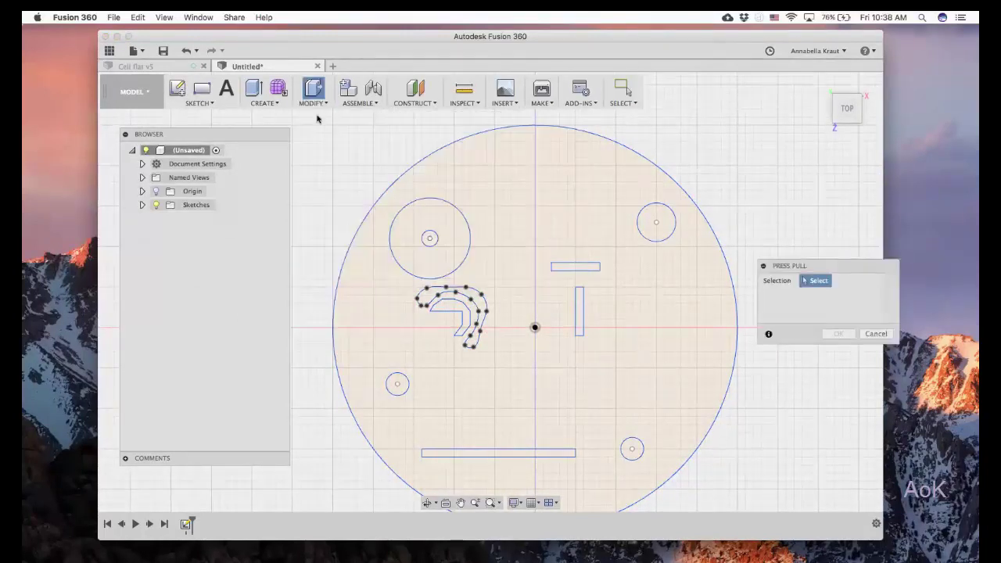
{"action": "left_click", "coordinate": [541, 221]}
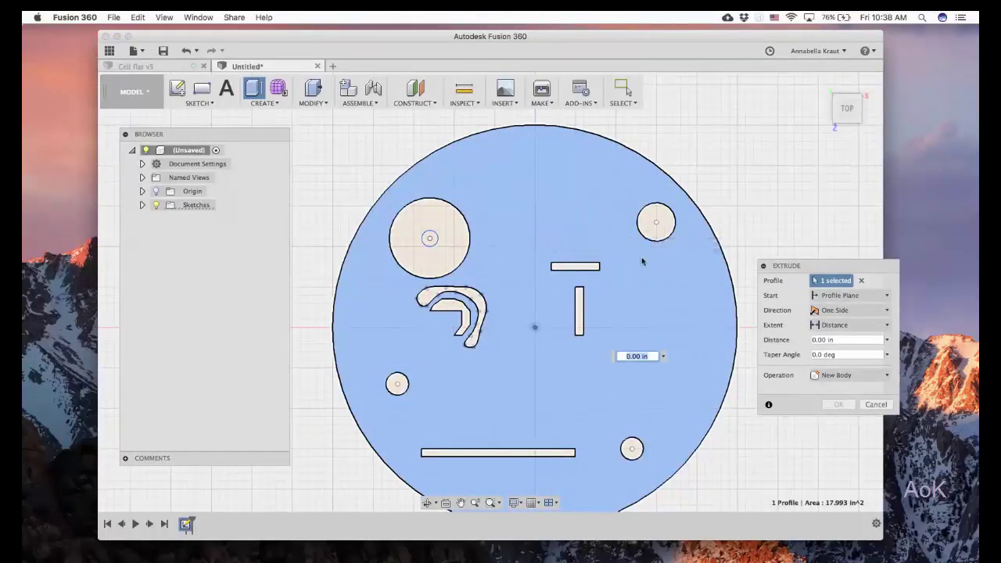
{"action": "left_click", "coordinate": [825, 341]}
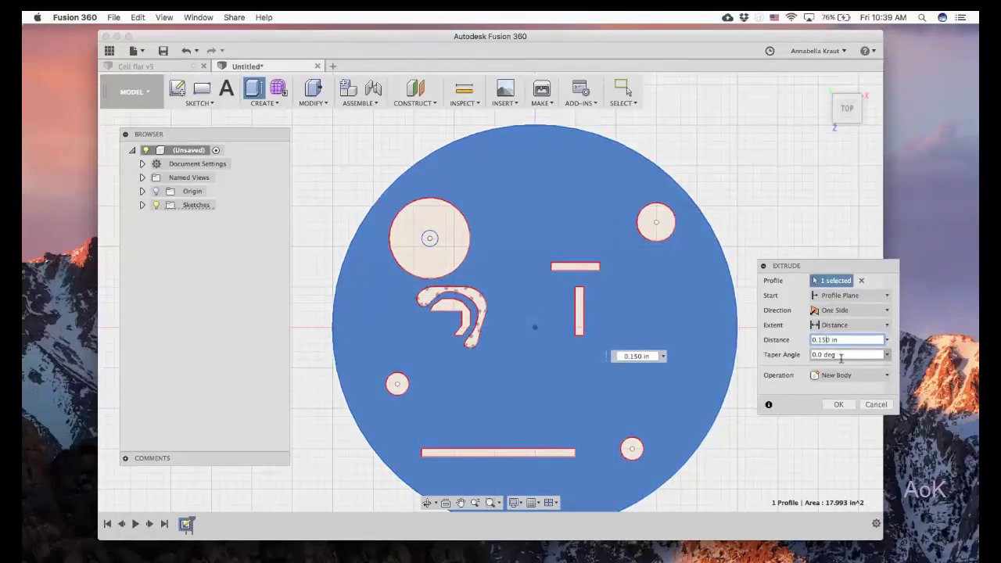
{"action": "left_click", "coordinate": [831, 406]}
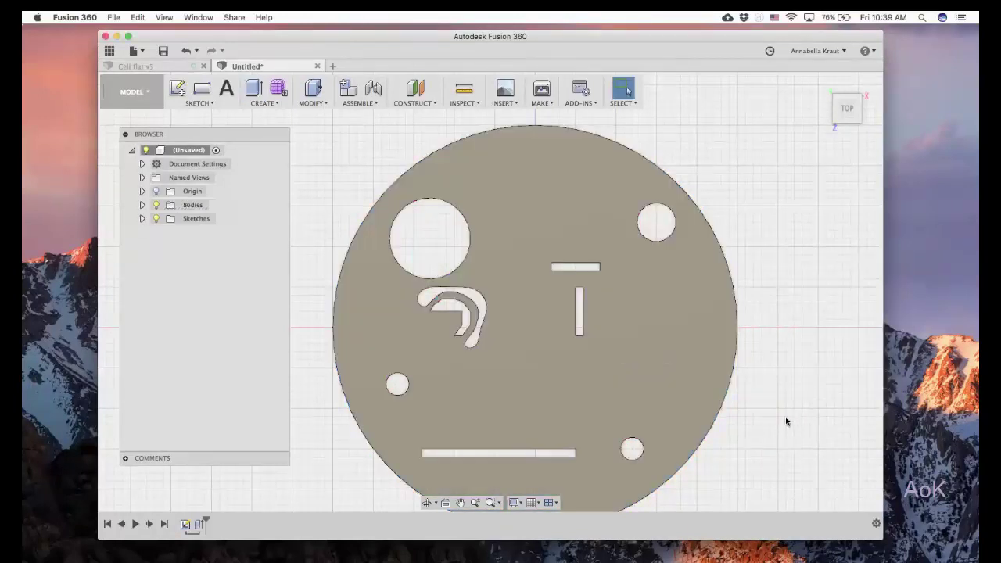
{"action": "mouse_move", "coordinate": [788, 423]}
{"action": "middle_mouse_down", "text": "shift"}
{"action": "mouse_move", "coordinate": [749, 364]}
{"action": "mouse_move", "coordinate": [764, 399]}
{"action": "mouse_move", "coordinate": [737, 353]}
{"action": "mouse_move", "coordinate": [778, 398]}
{"action": "mouse_move", "coordinate": [740, 342]}
{"action": "mouse_move", "coordinate": [763, 385]}
{"action": "mouse_move", "coordinate": [780, 374]}
{"action": "mouse_move", "coordinate": [763, 386]}
{"action": "mouse_move", "coordinate": [741, 384]}
{"action": "mouse_move", "coordinate": [737, 398]}
{"action": "mouse_move", "coordinate": [737, 374]}
{"action": "mouse_move", "coordinate": [620, 398]}
{"action": "middle_mouse_up", "text": "shift"}
{"action": "scroll", "coordinate": [737, 398], "scroll_direction": "down", "scroll_amount": 2}
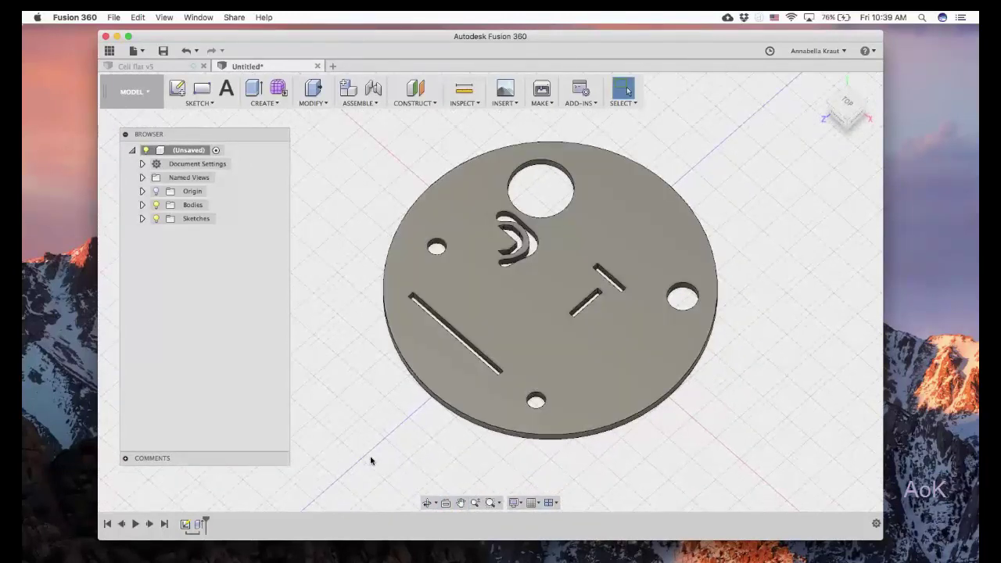
Step: Reopen Sketch1 from the timeline for editing
{"action": "left_click", "coordinate": [187, 525]}
{"action": "right_click", "coordinate": [186, 525]}
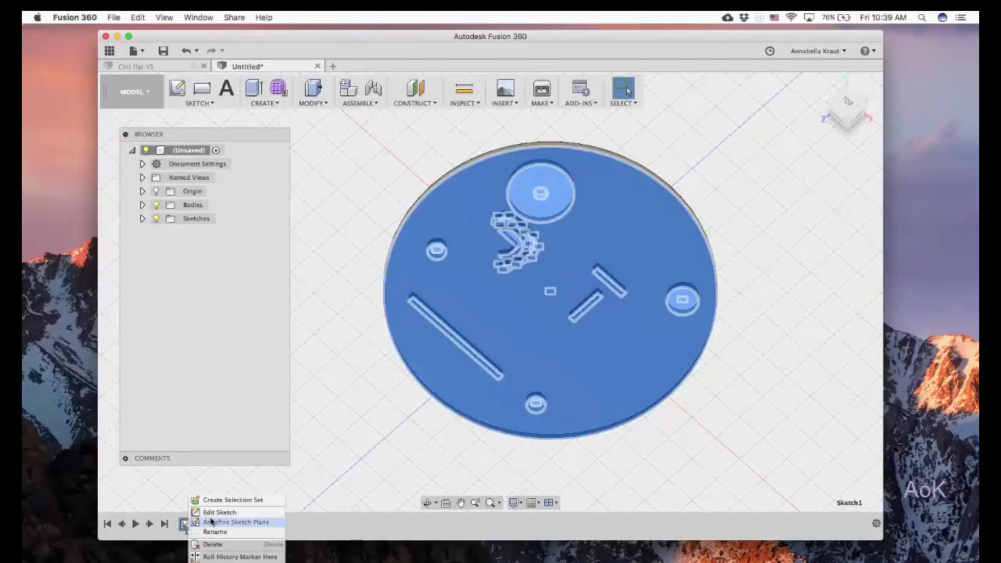
{"action": "left_click", "coordinate": [219, 513]}
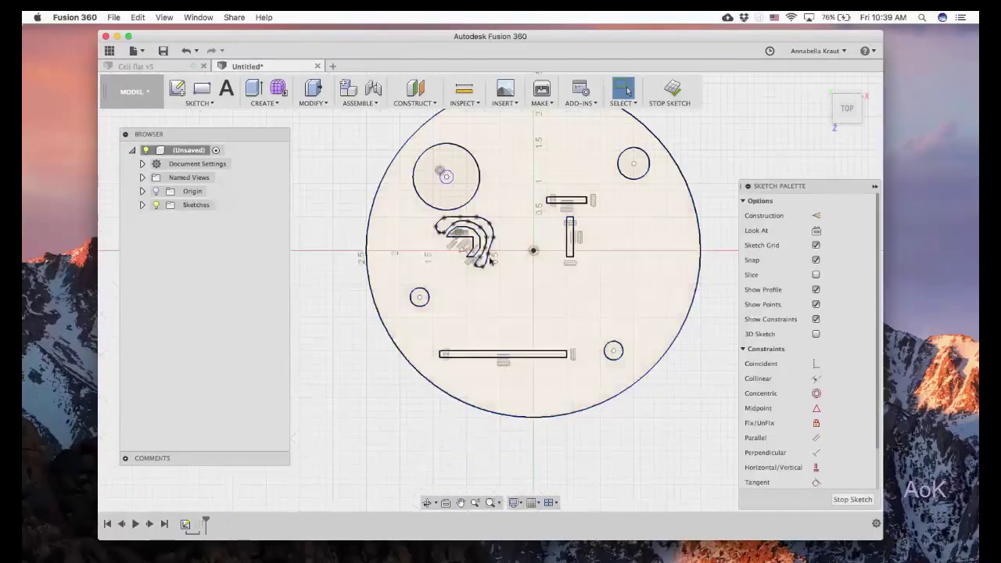
Step: Press Pull the nucleus ring and three small circles up 0.20 in as new bodies
{"action": "left_click", "coordinate": [323, 104]}
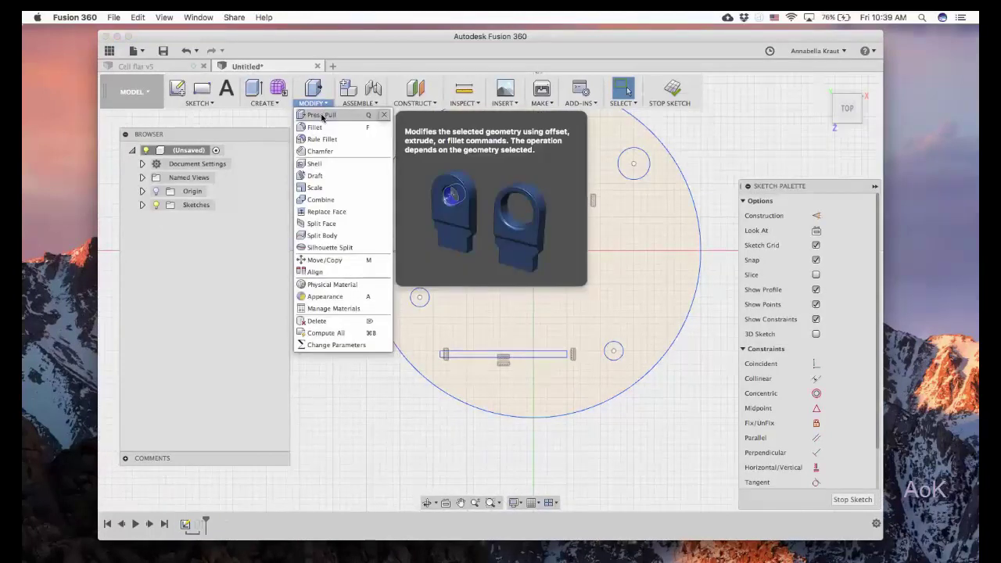
{"action": "left_click", "coordinate": [322, 115]}
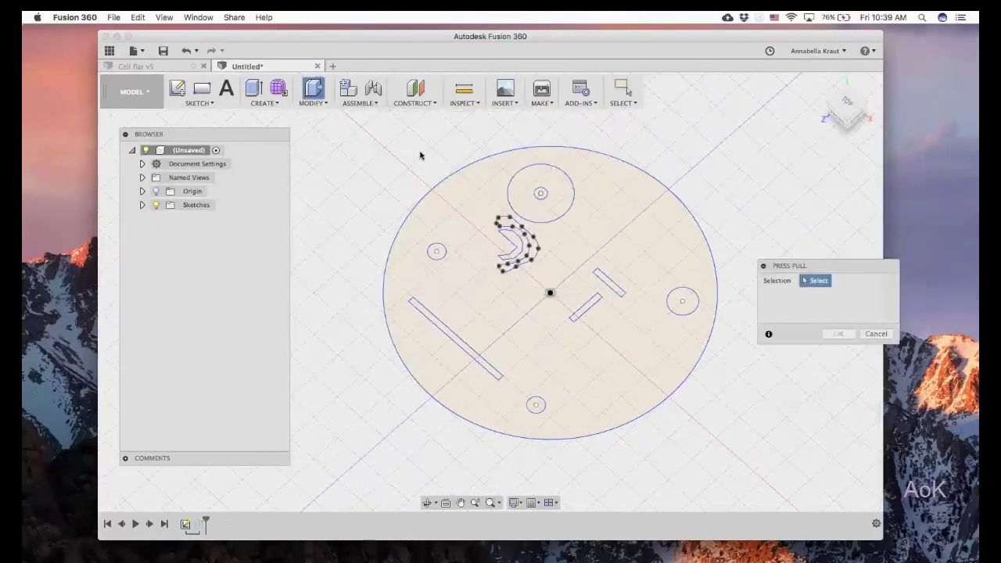
{"action": "left_click", "coordinate": [528, 206]}
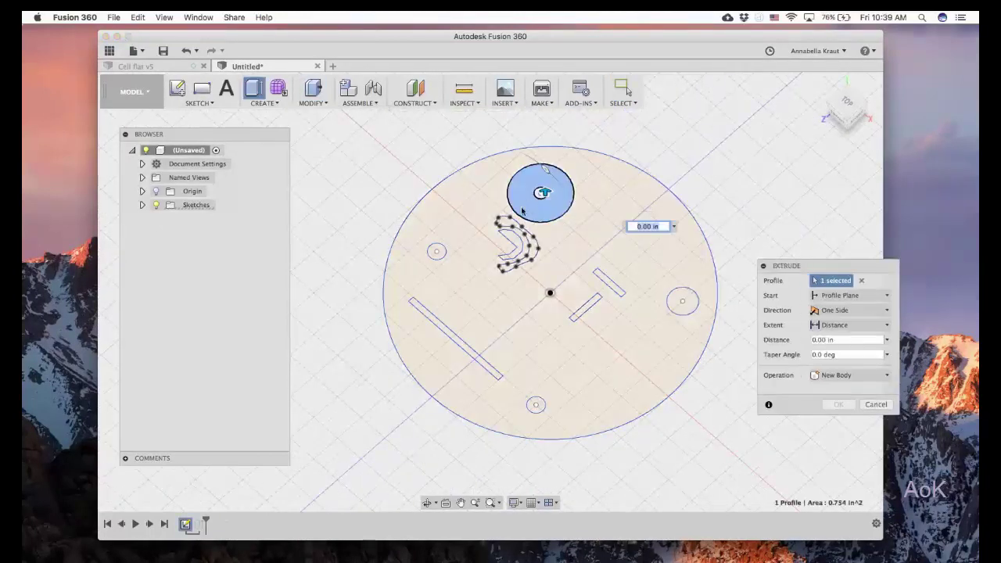
{"action": "left_click", "coordinate": [436, 251]}
{"action": "left_click", "coordinate": [677, 307]}
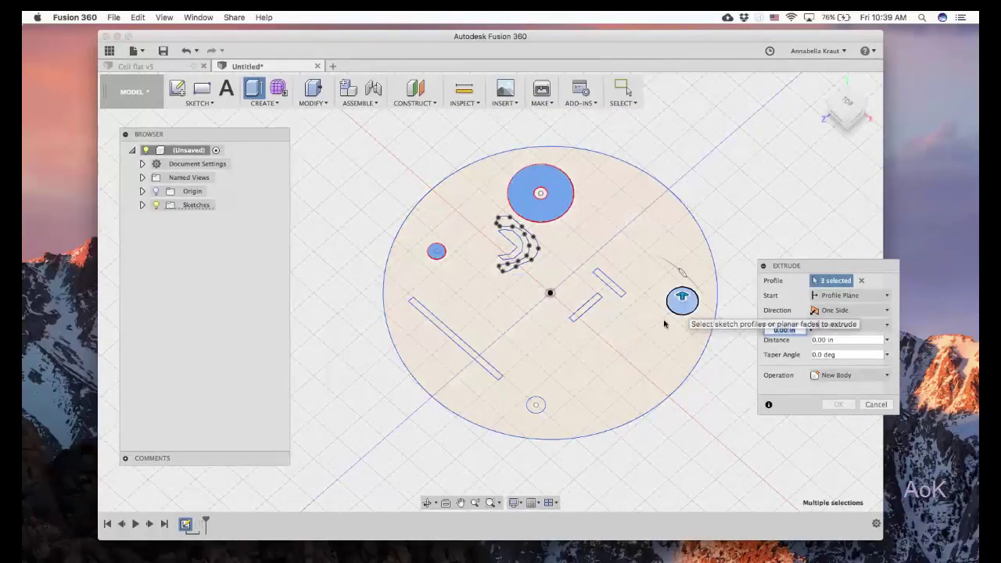
{"action": "left_click", "coordinate": [536, 404]}
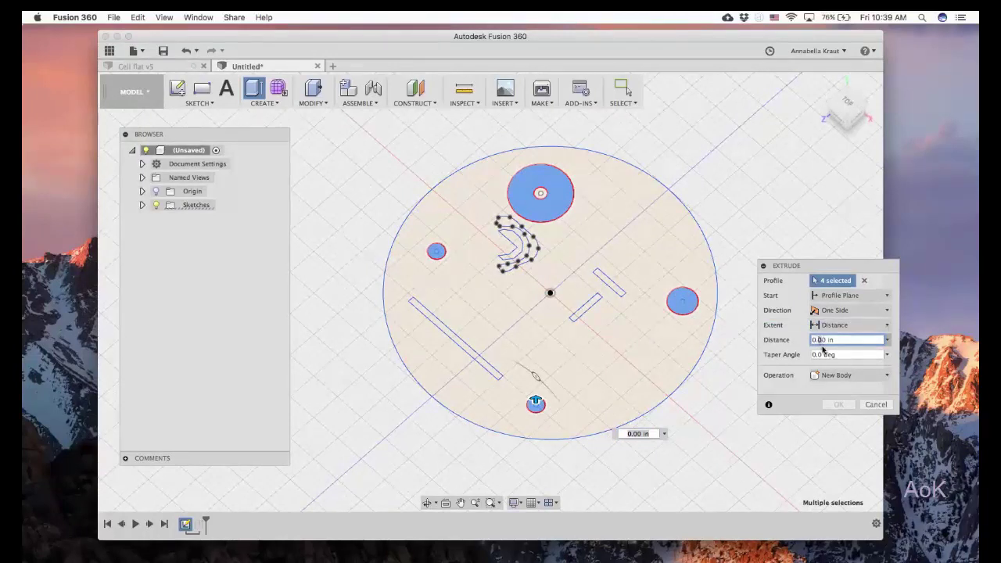
{"action": "type", "text": "0.125"}
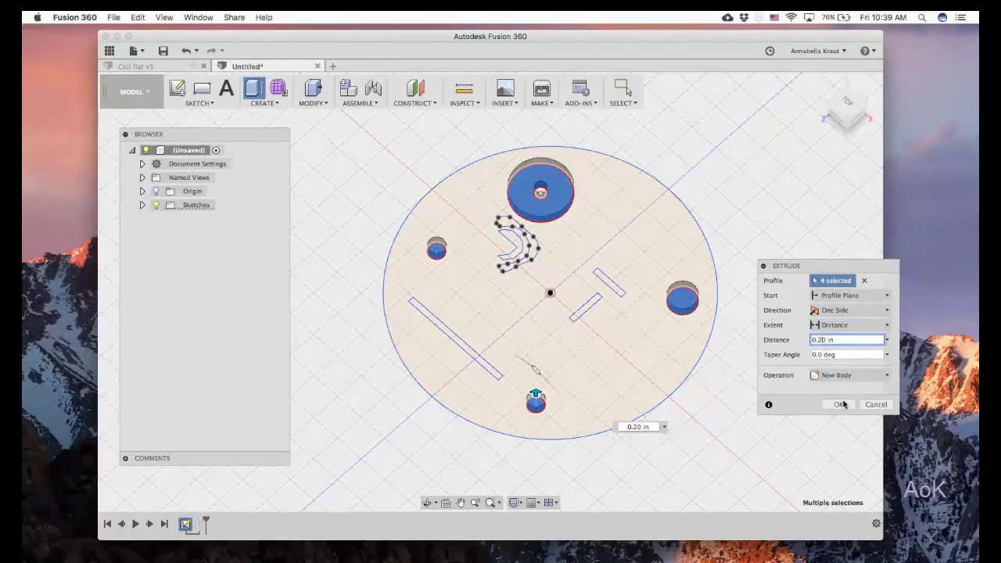
{"action": "left_click", "coordinate": [829, 405]}
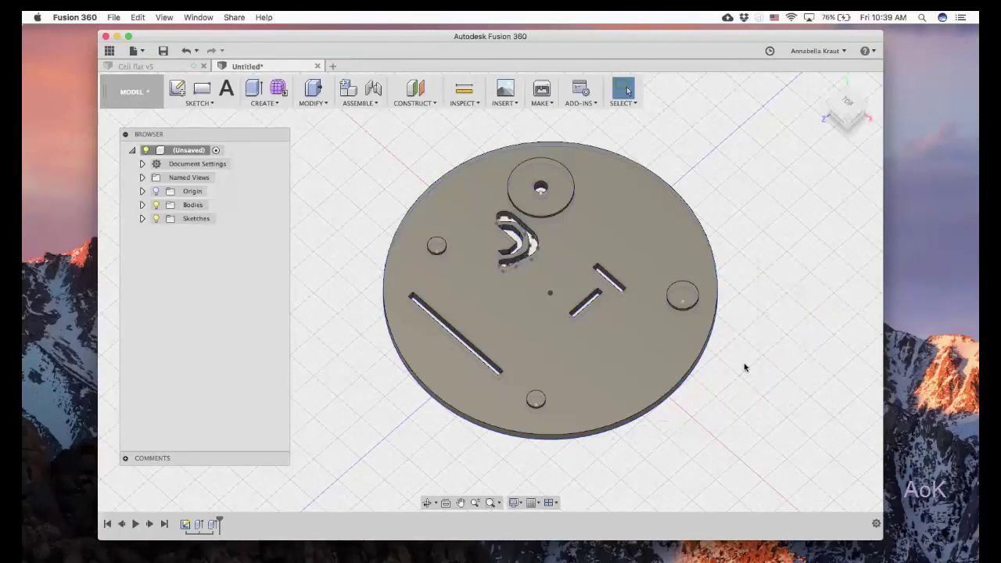
Step: Orbit to a near-top view and reopen Sketch1 for editing
{"action": "middle_click_drag", "start_coordinate": [744, 364], "coordinate": [741, 370], "text": "shift"}
{"action": "left_click_drag", "start_coordinate": [733, 389], "coordinate": [758, 380]}
{"action": "key", "text": "Escape"}
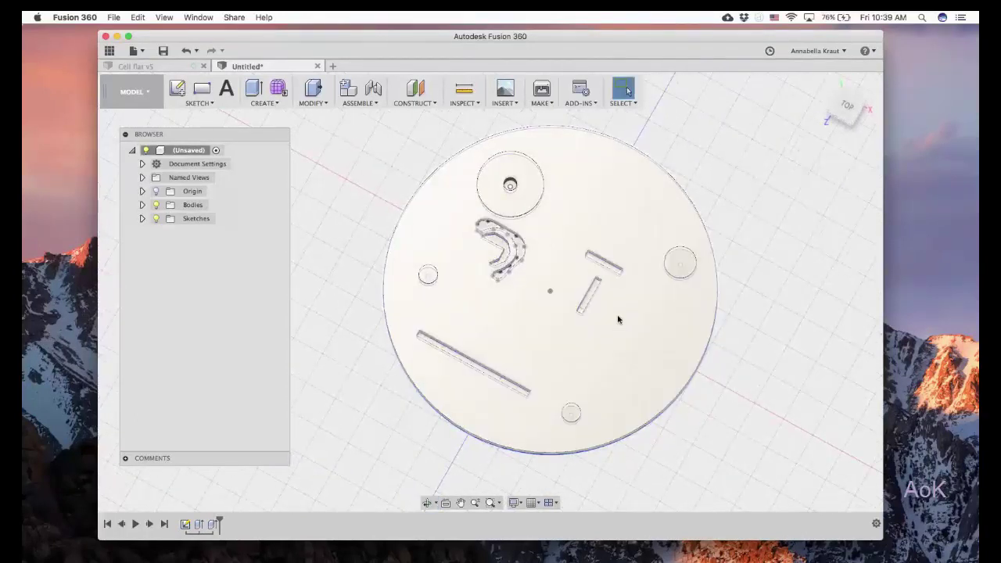
{"action": "right_click", "coordinate": [186, 525]}
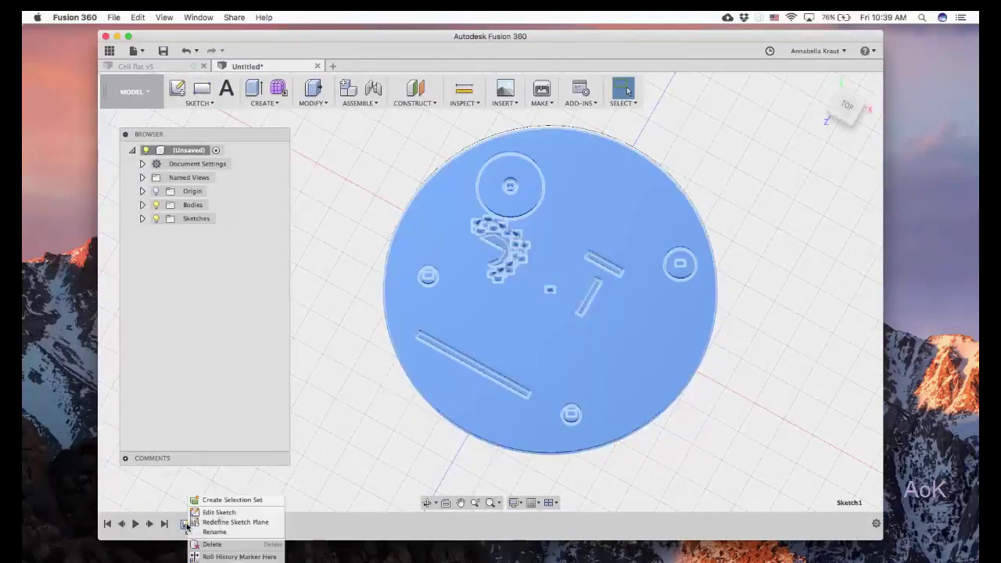
{"action": "left_click", "coordinate": [213, 514]}
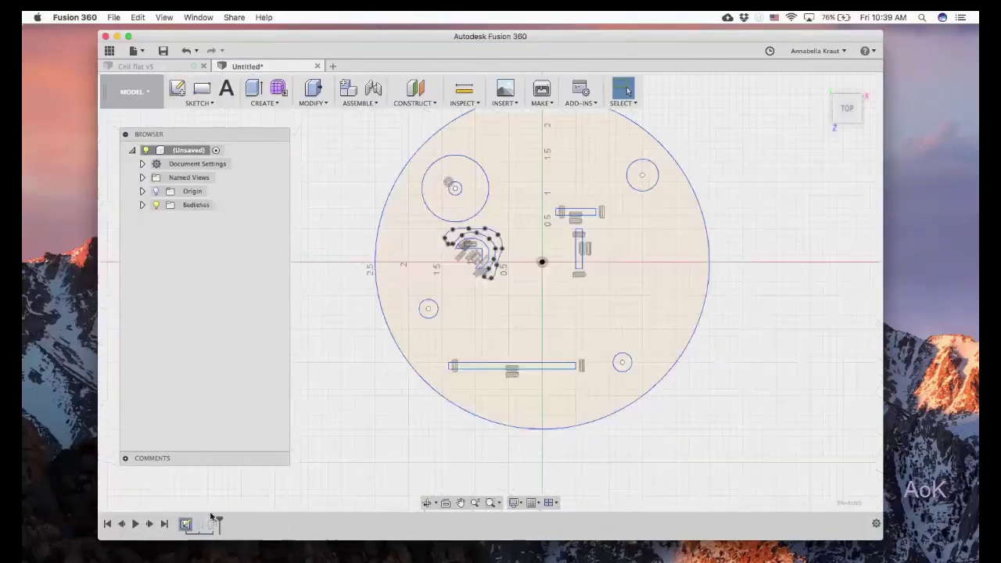
Step: Press Pull the tiny nucleus dot and the three bars up 0.25 in
{"action": "left_click", "coordinate": [313, 105]}
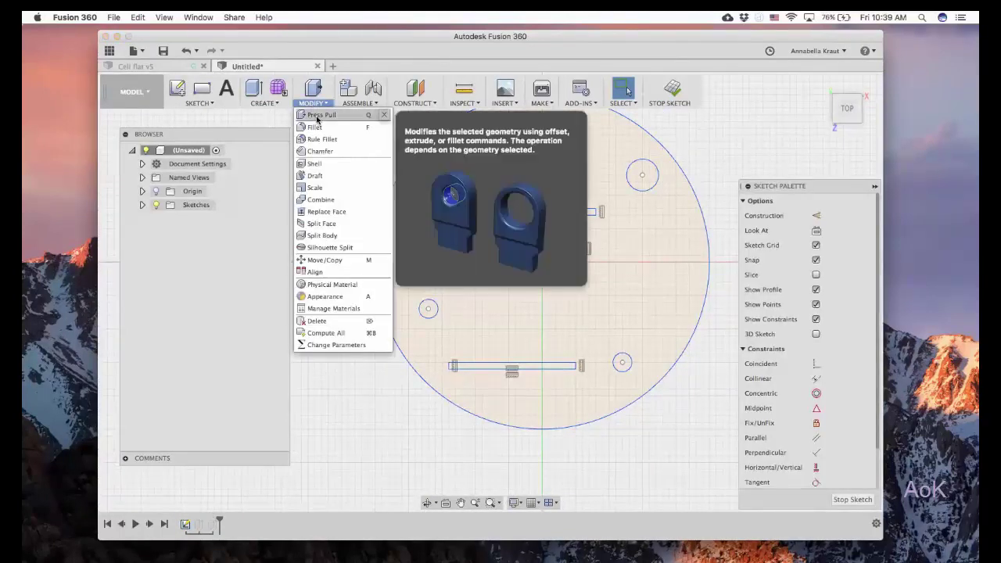
{"action": "left_click", "coordinate": [317, 117]}
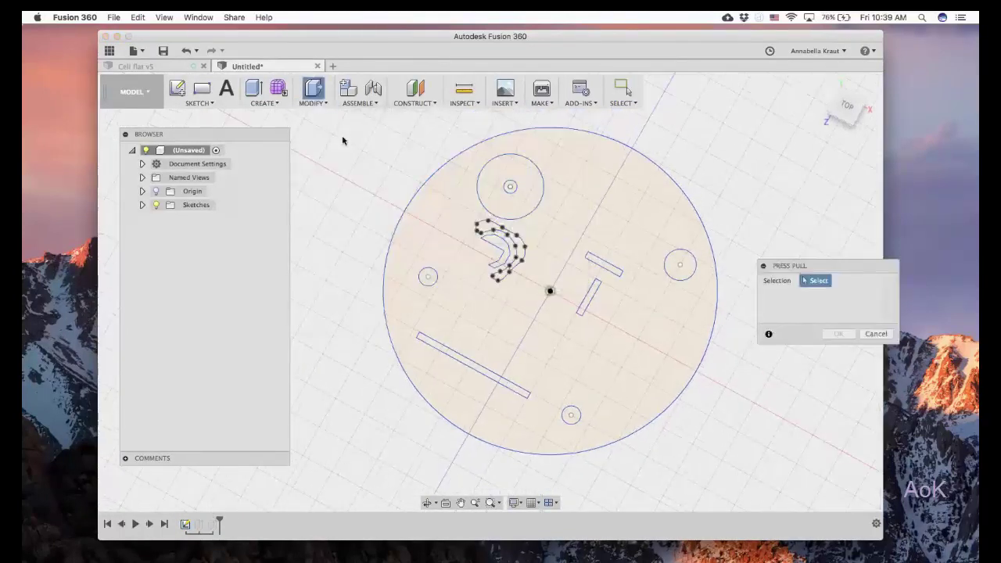
{"action": "left_click", "coordinate": [510, 186]}
{"action": "left_click", "coordinate": [603, 263]}
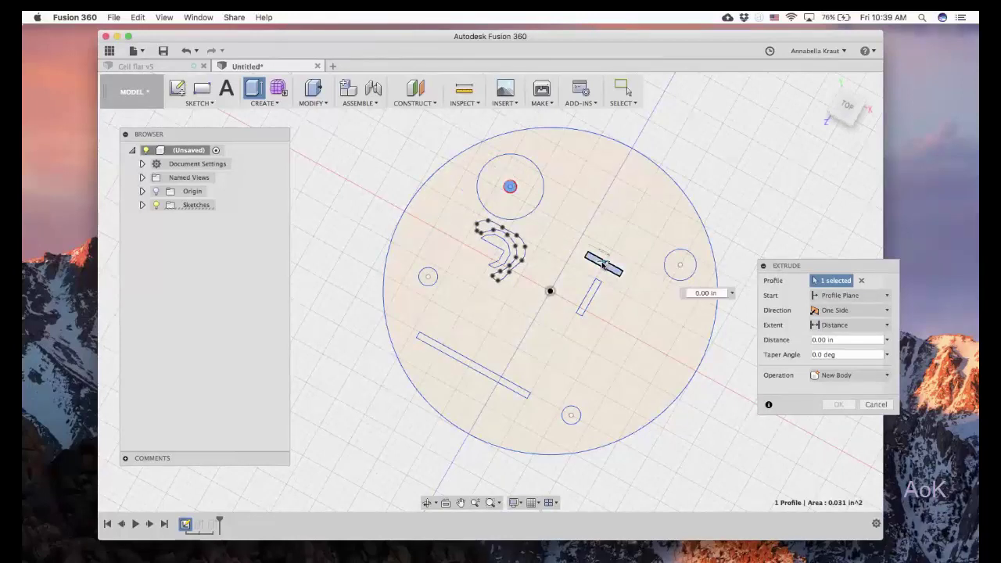
{"action": "left_click", "coordinate": [594, 297]}
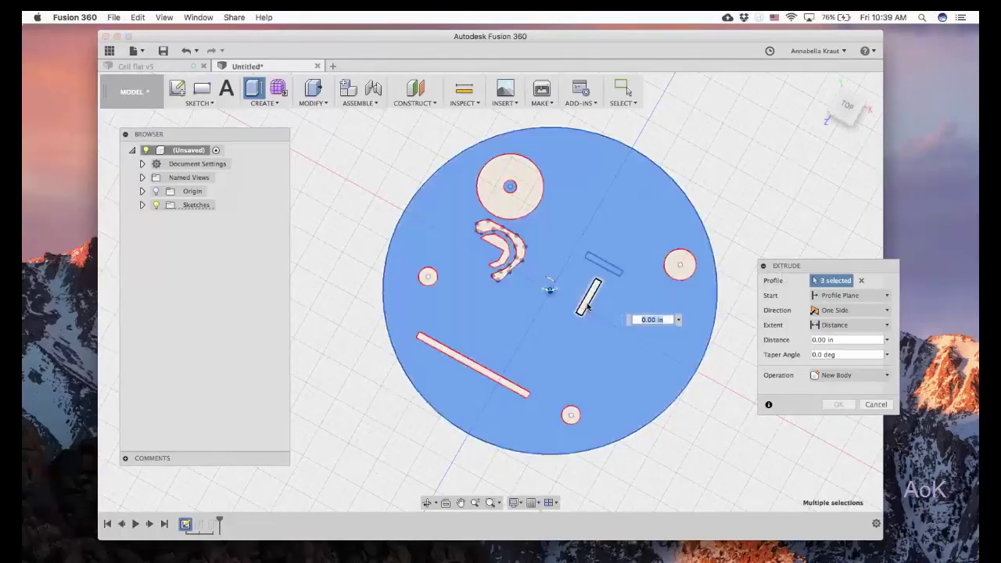
{"action": "left_click", "coordinate": [589, 304]}
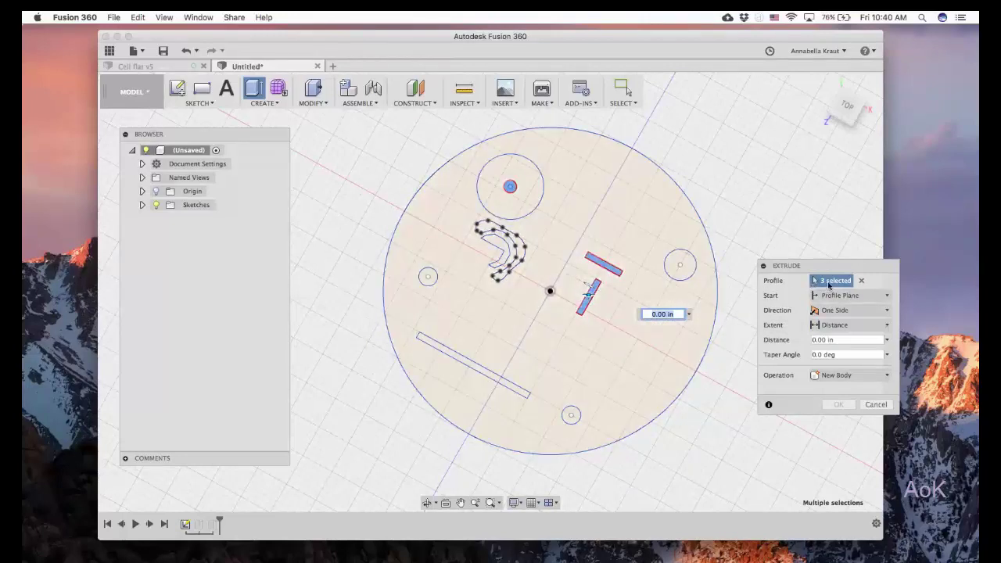
{"action": "left_click", "coordinate": [505, 385]}
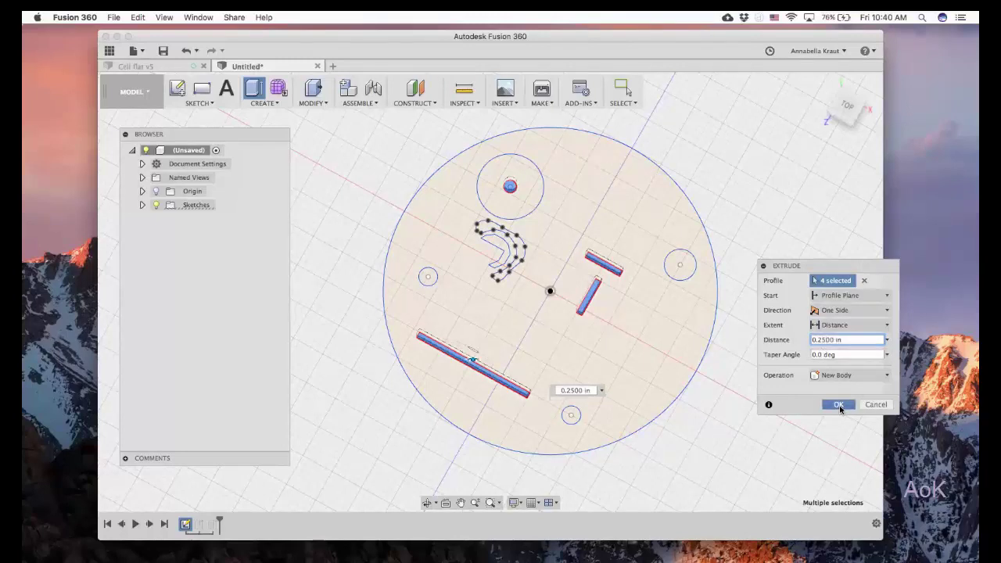
{"action": "left_click", "coordinate": [839, 404]}
{"action": "middle_click_drag", "start_coordinate": [788, 397], "coordinate": [823, 406], "text": "shift"}
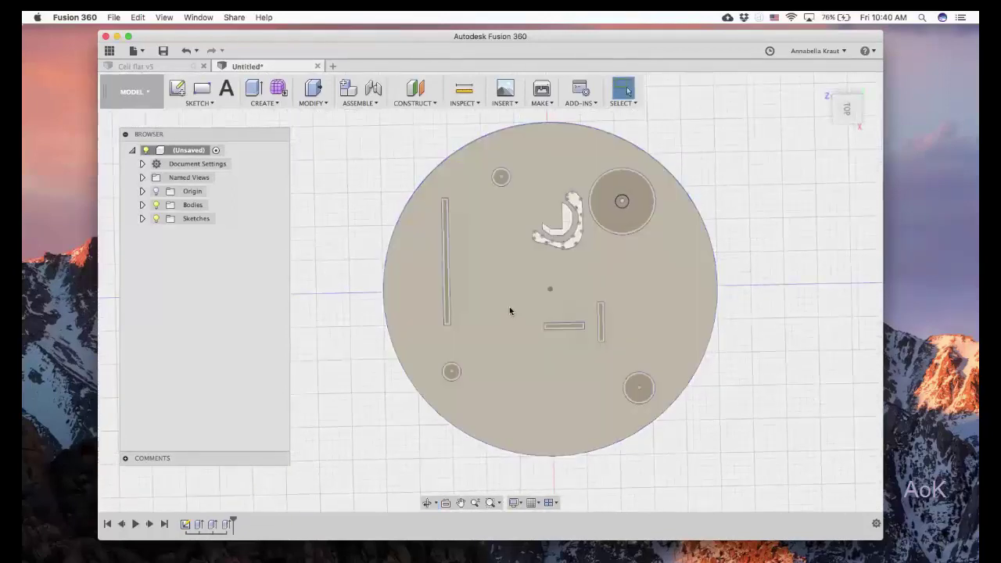
{"action": "right_click", "coordinate": [192, 524]}
Step: Extrude the crescent's two profiles 0.3 in as a new body and view the plate at an angle
{"action": "left_click", "coordinate": [220, 512]}
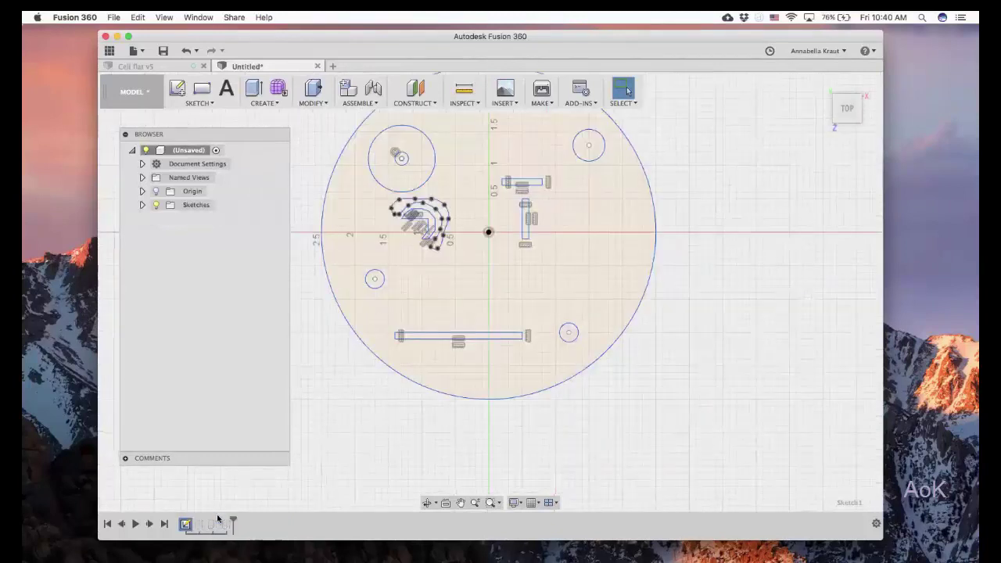
{"action": "left_click", "coordinate": [315, 106]}
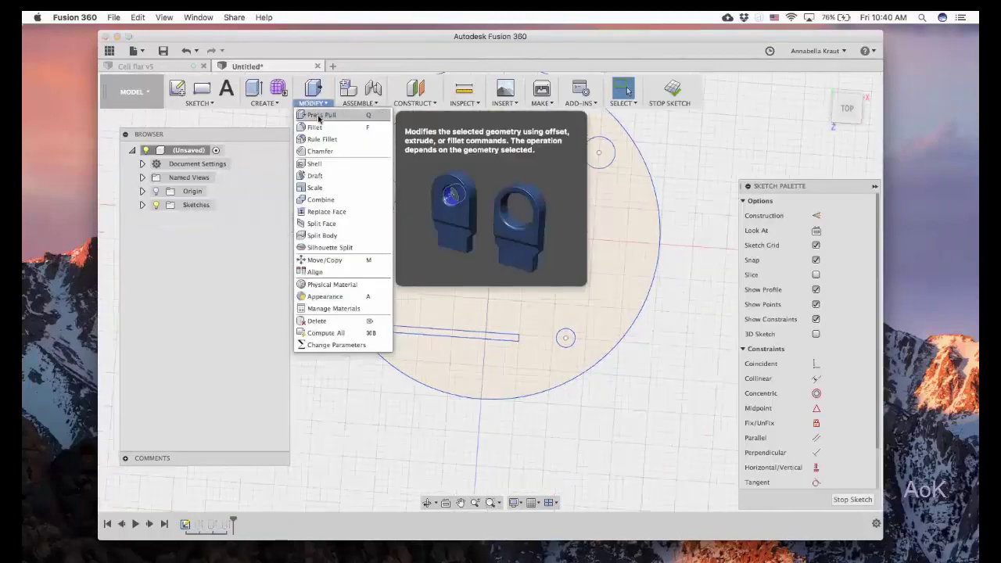
{"action": "left_click", "coordinate": [323, 115]}
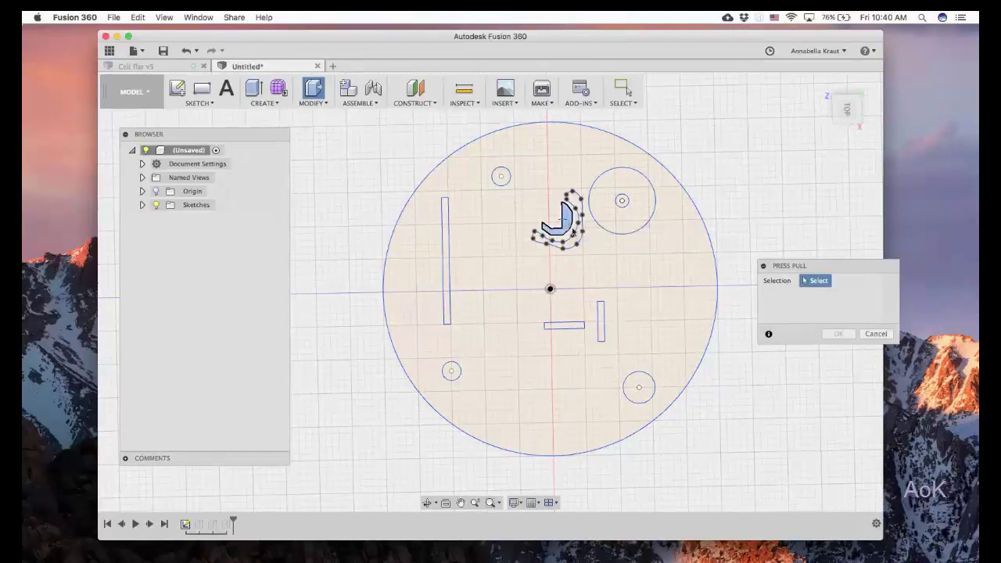
{"action": "left_click", "coordinate": [562, 223]}
{"action": "left_click", "coordinate": [578, 239]}
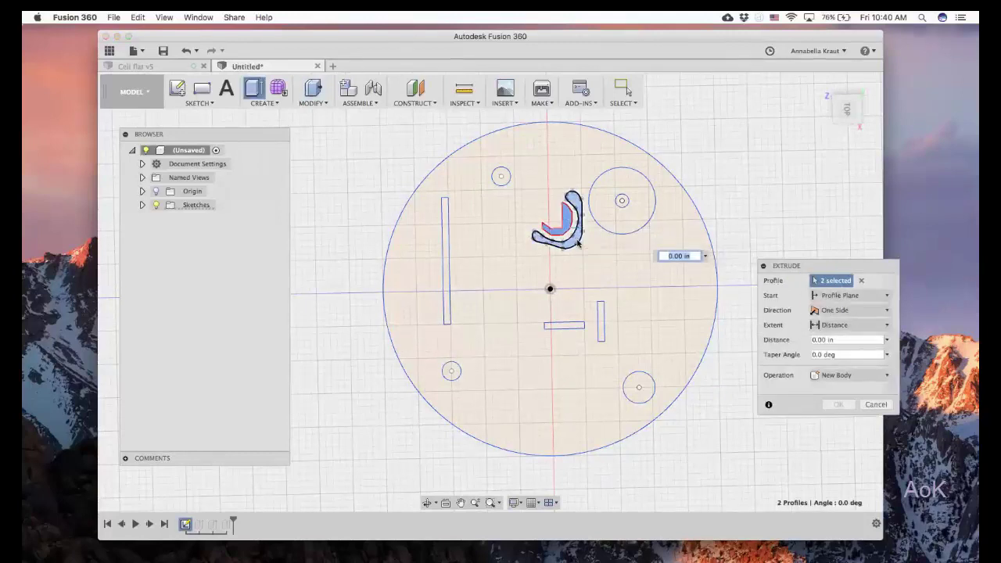
{"action": "left_click", "coordinate": [820, 340]}
{"action": "type", "text": "0.3"}
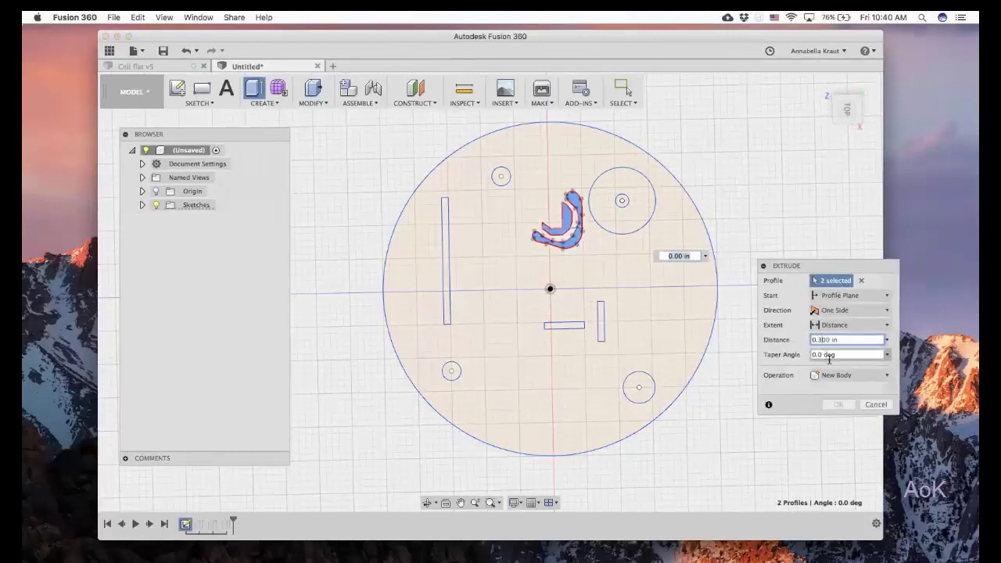
{"action": "left_click", "coordinate": [839, 405]}
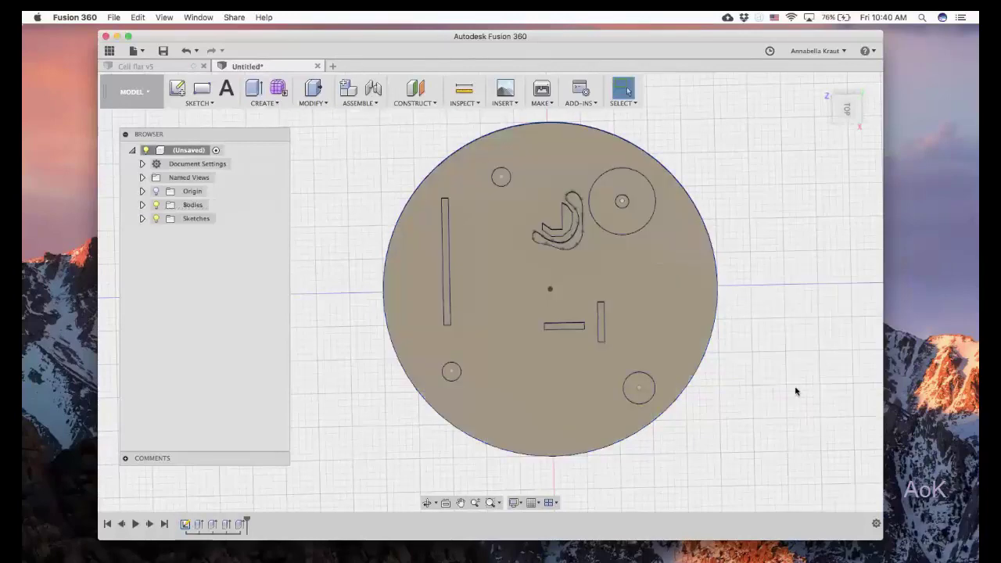
{"action": "middle_click_drag", "start_coordinate": [796, 391], "coordinate": [758, 339], "text": "shift"}
{"action": "key", "text": "Escape"}
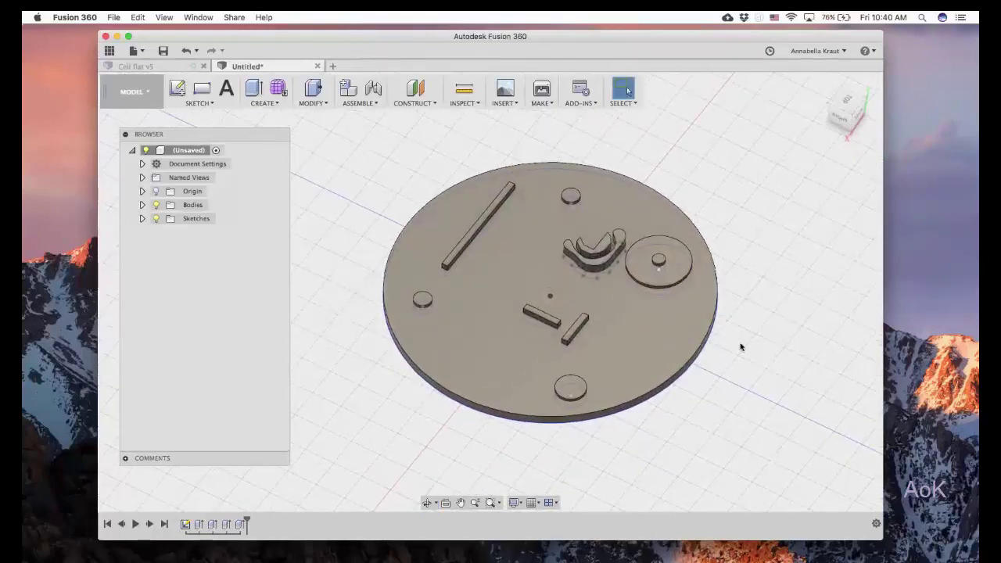
Step: Start a new sketch on the plate's top face
{"action": "left_click", "coordinate": [202, 104]}
{"action": "left_click", "coordinate": [200, 115]}
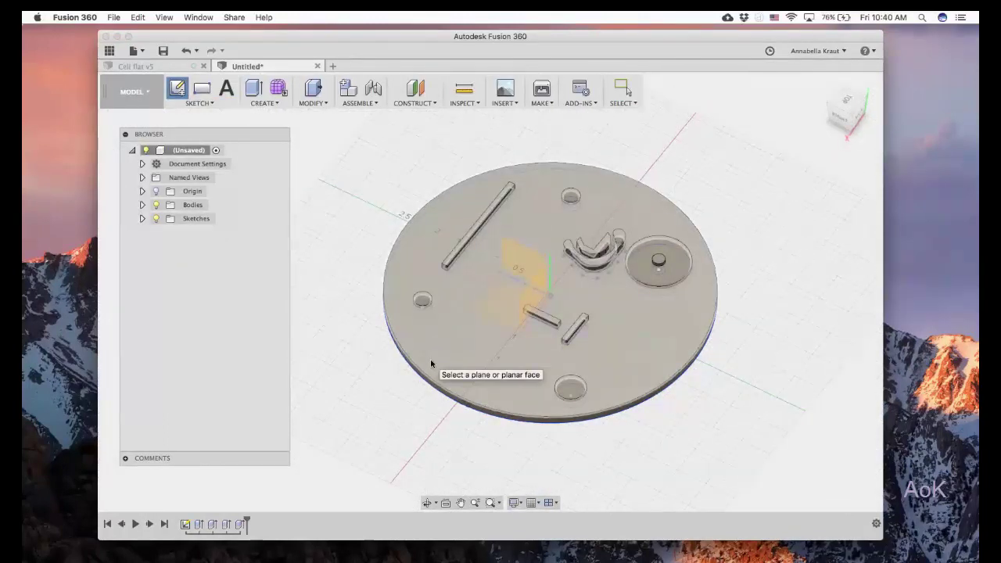
{"action": "left_click", "coordinate": [431, 359]}
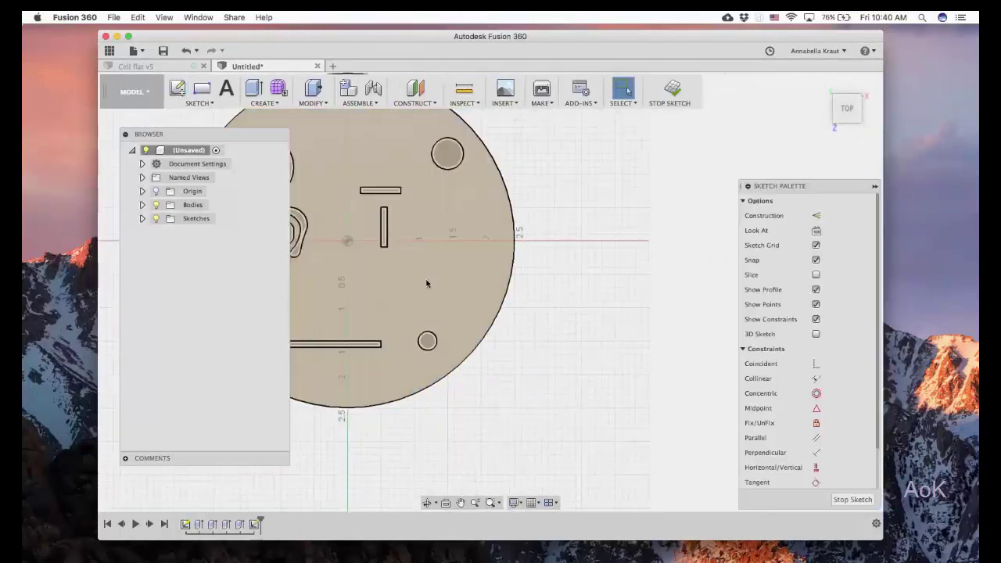
{"action": "scroll", "coordinate": [426, 283], "scroll_direction": "up", "scroll_amount": 3}
Step: Draw a thin slanted ellipse and a rounder ellipse above it, then finish the sketch
{"action": "left_click", "coordinate": [201, 101]}
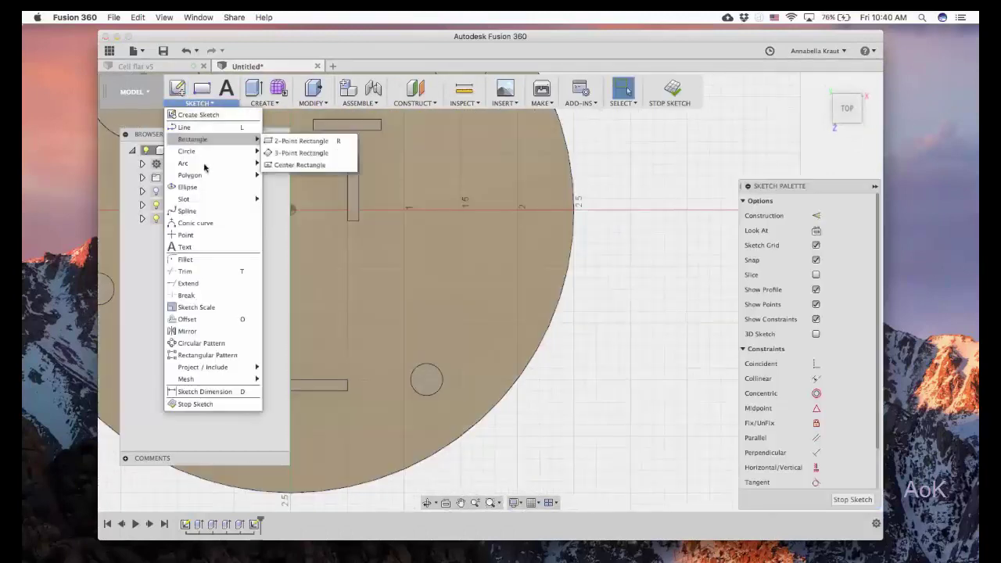
{"action": "left_click", "coordinate": [202, 189]}
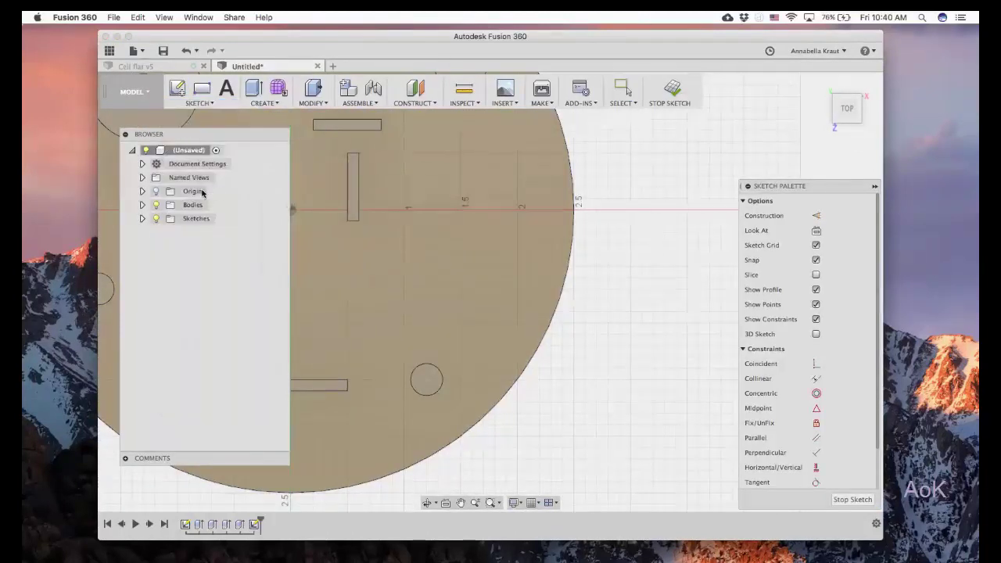
{"action": "left_click", "coordinate": [414, 277]}
{"action": "left_click", "coordinate": [483, 293]}
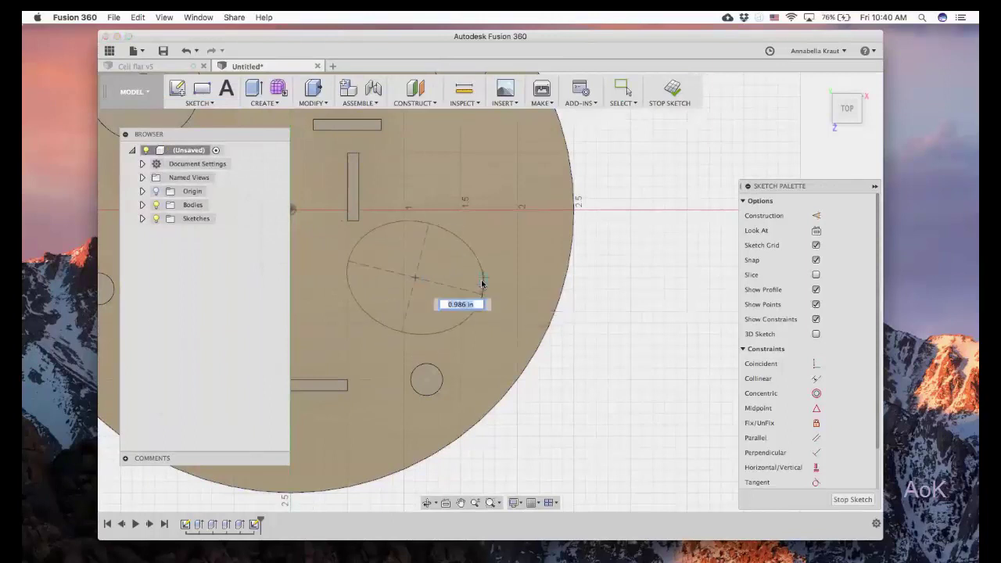
{"action": "left_click", "coordinate": [474, 286]}
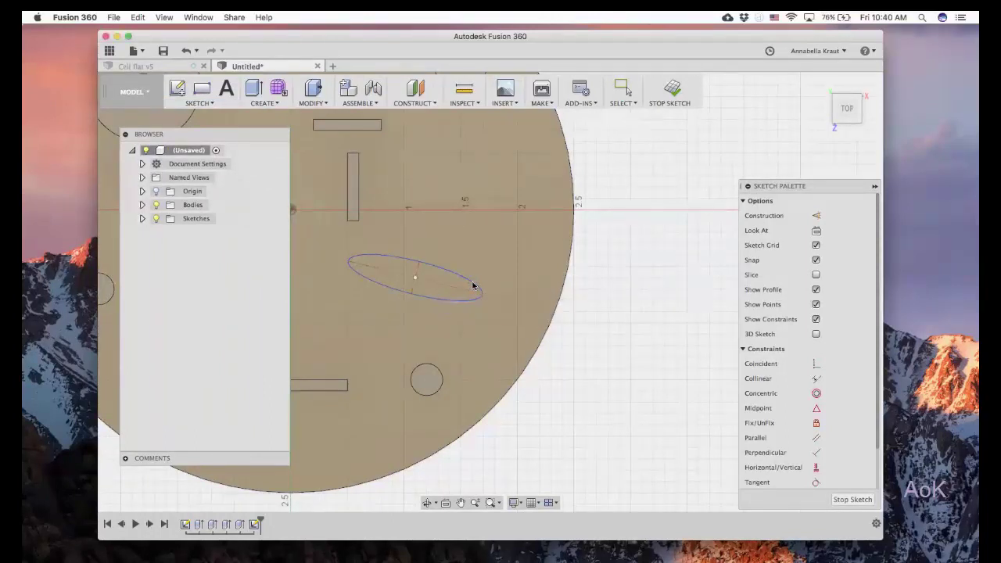
{"action": "left_click", "coordinate": [420, 176]}
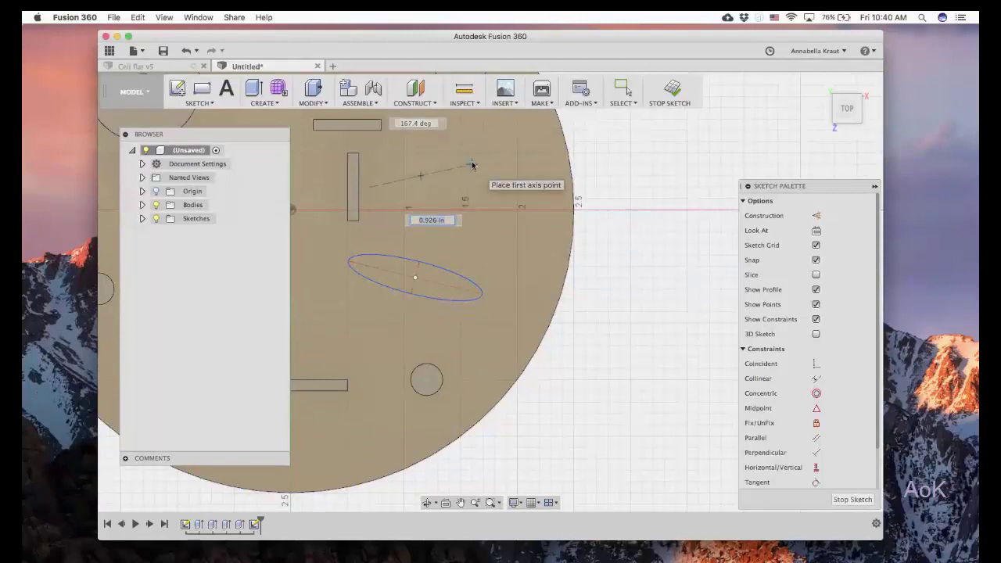
{"action": "left_click", "coordinate": [472, 164]}
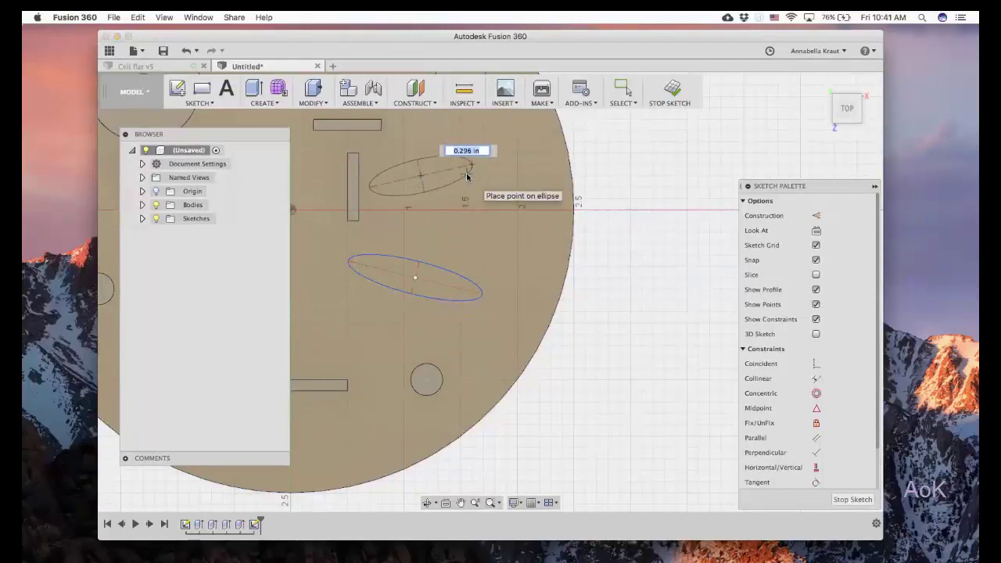
{"action": "left_click", "coordinate": [472, 175]}
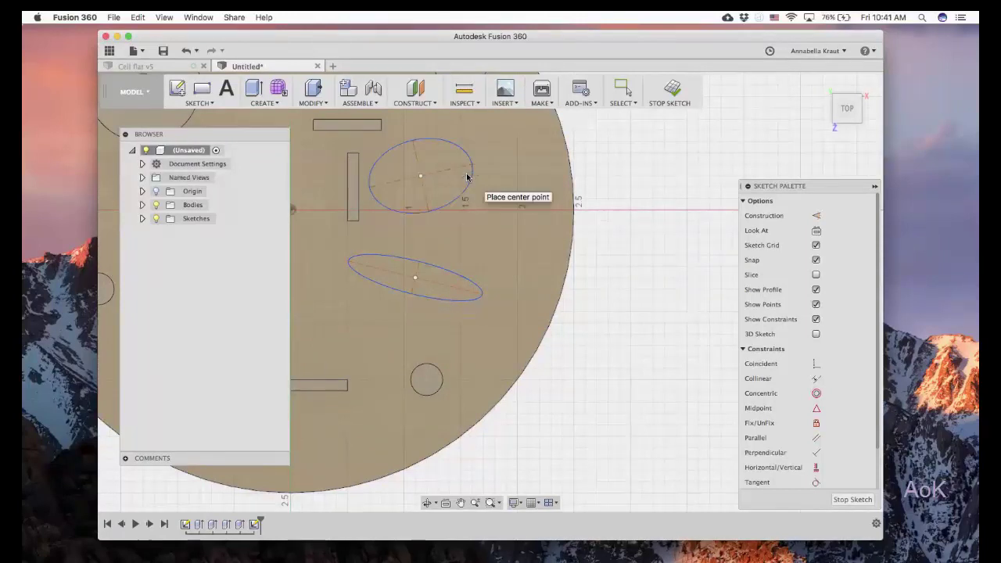
{"action": "left_click", "coordinate": [852, 500]}
{"action": "scroll", "coordinate": [691, 394], "scroll_direction": "down", "scroll_amount": 2}
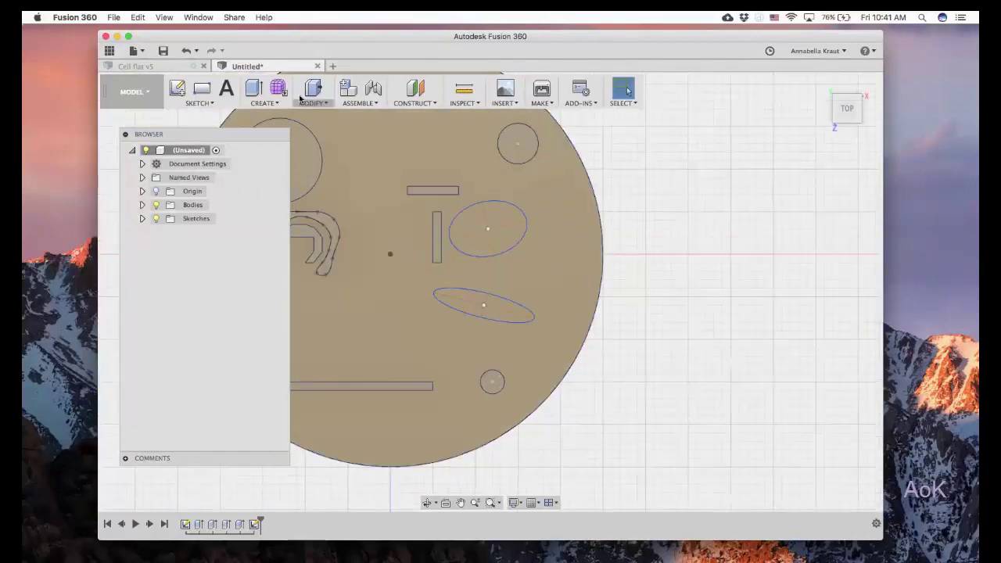
Step: Extrude the rounder and thin ellipse profiles 0.2 in, then view the plate at an angle
{"action": "left_click", "coordinate": [310, 104]}
{"action": "left_click", "coordinate": [320, 116]}
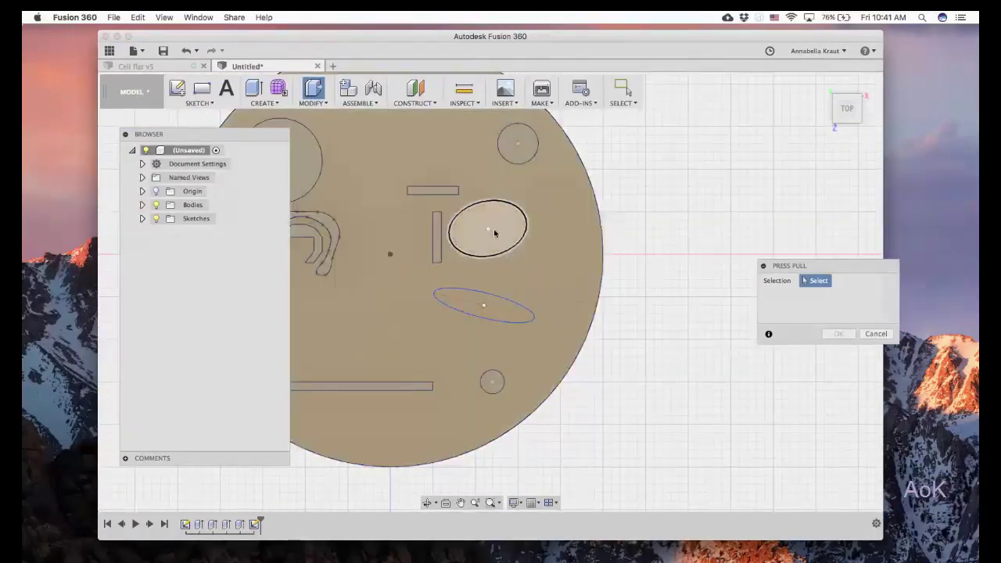
{"action": "left_click", "coordinate": [494, 221]}
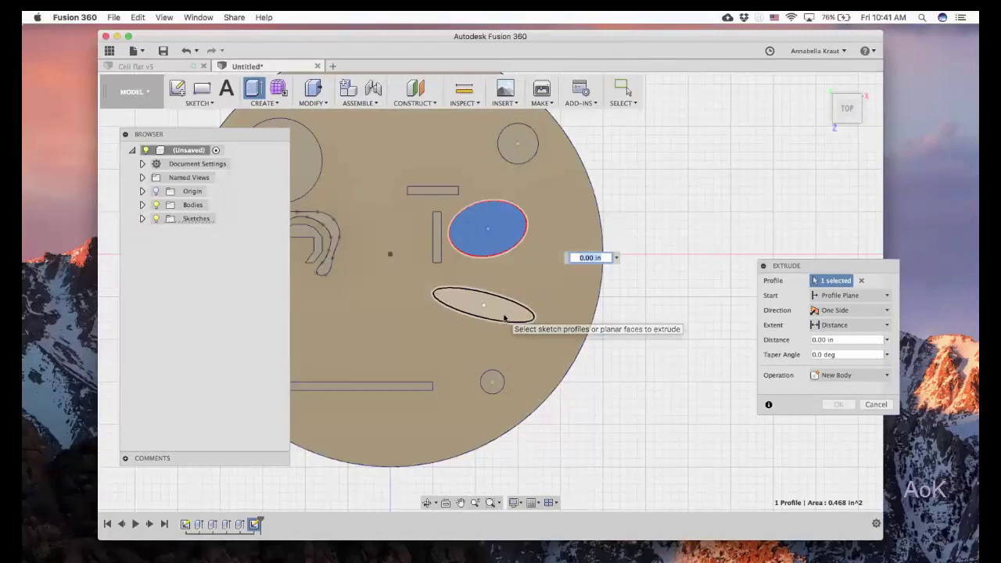
{"action": "left_click", "coordinate": [507, 319]}
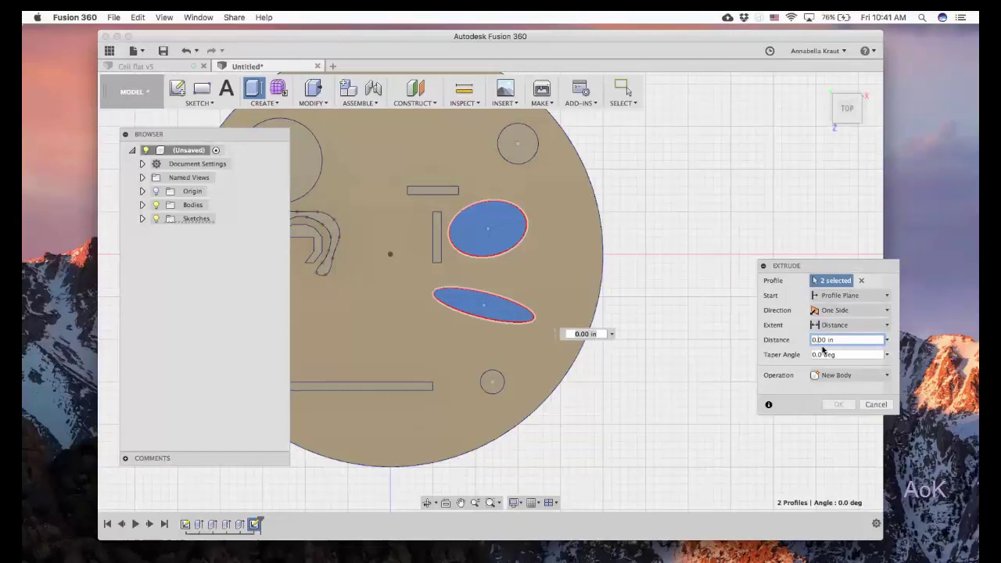
{"action": "type", "text": "0.2"}
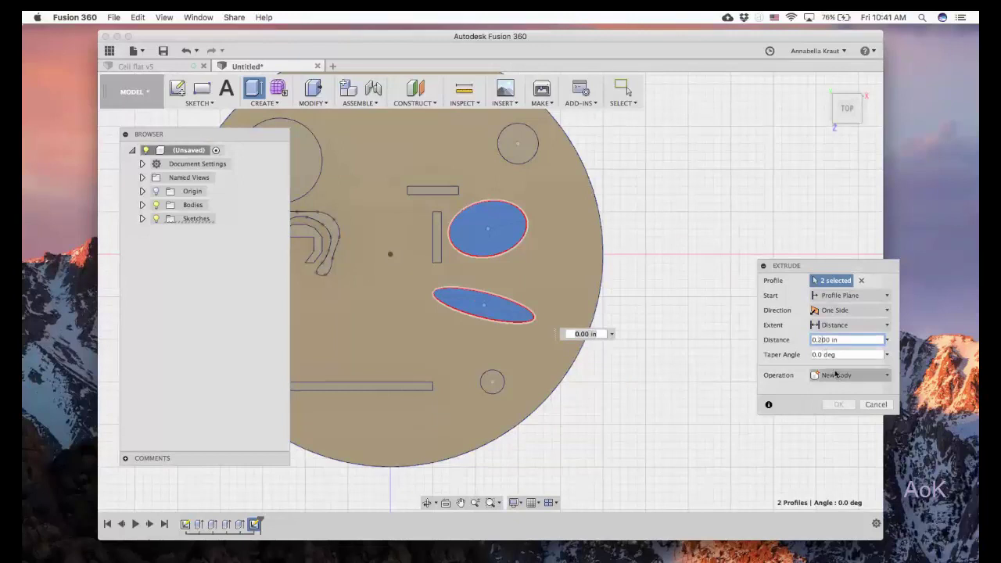
{"action": "left_click", "coordinate": [839, 404]}
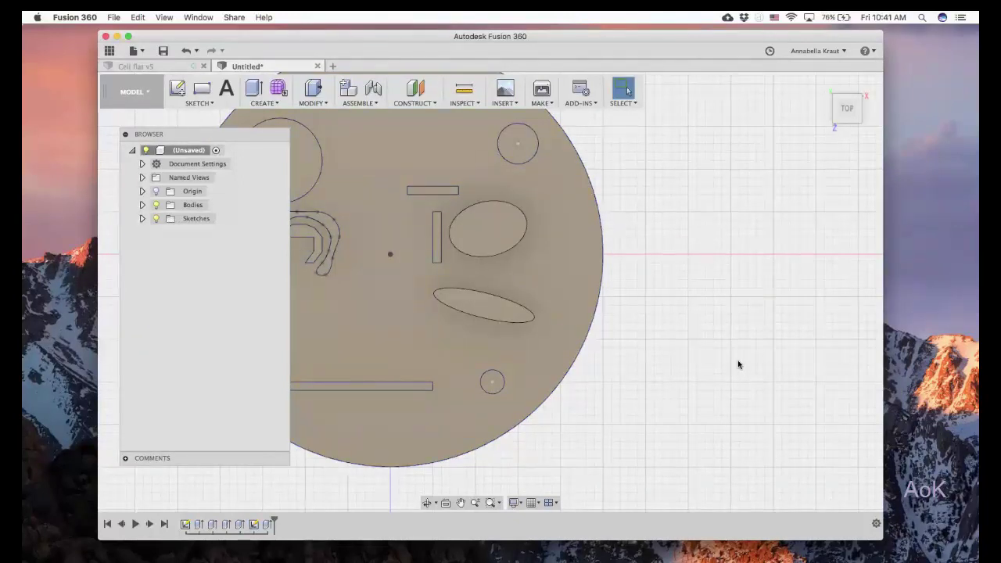
{"action": "middle_click_drag", "start_coordinate": [737, 359], "coordinate": [752, 308], "text": "shift"}
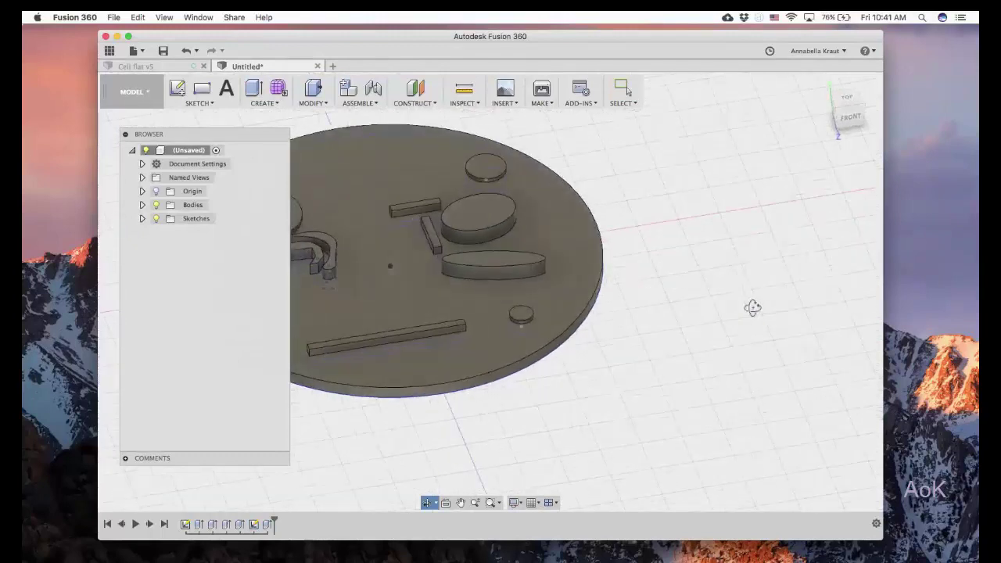
Step: Edit the Extrude5 ellipse extrusion so its Operation is Join instead of a new body
{"action": "middle_click_drag", "start_coordinate": [621, 373], "coordinate": [737, 386], "text": "shift"}
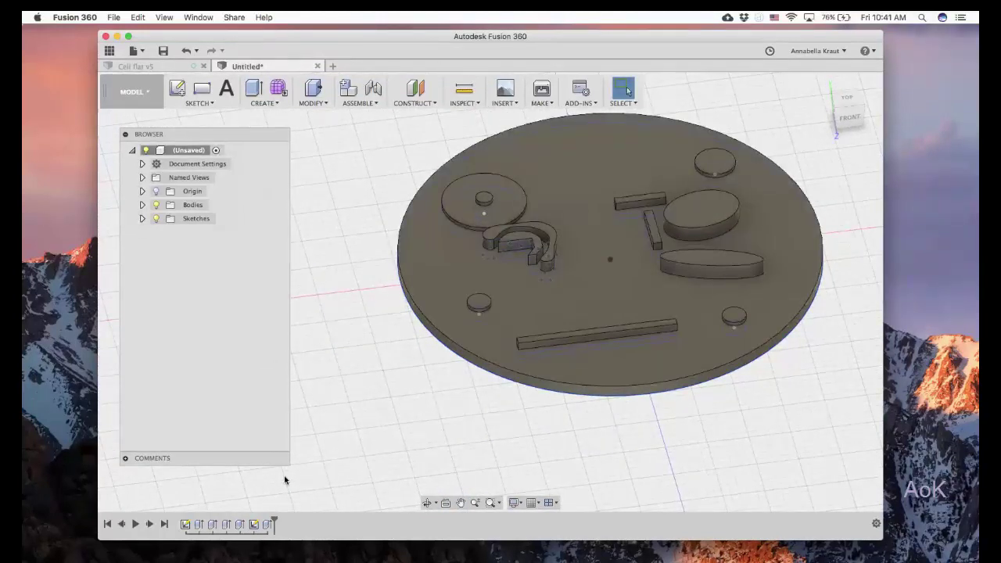
{"action": "left_click", "coordinate": [265, 525]}
{"action": "right_click", "coordinate": [266, 526]}
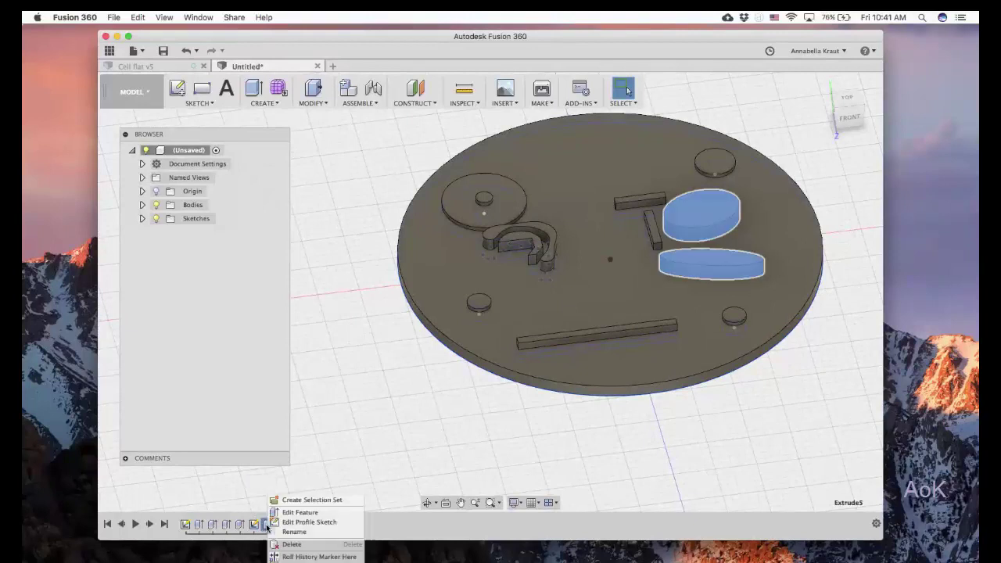
{"action": "left_click", "coordinate": [295, 512]}
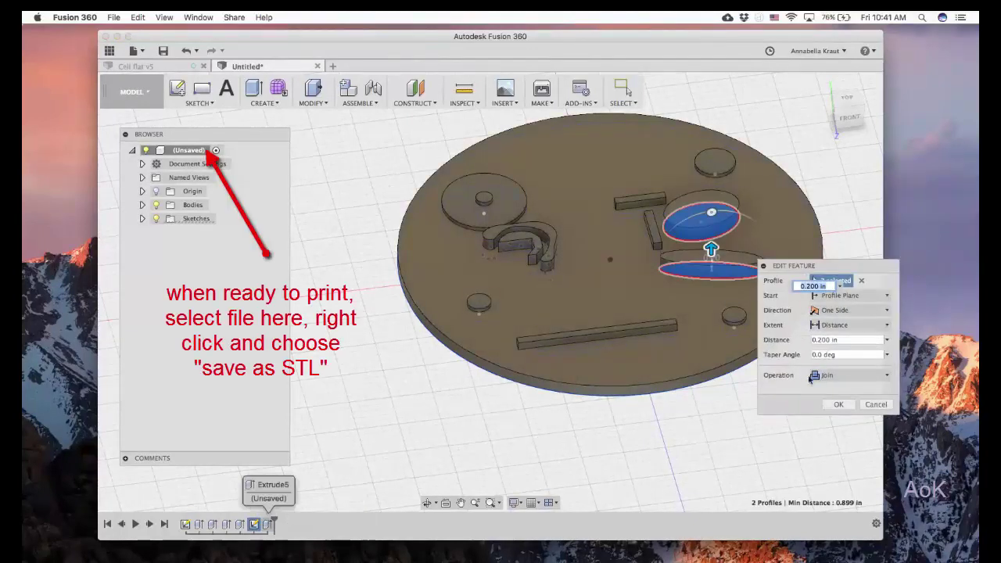
{"action": "left_click", "coordinate": [838, 405]}
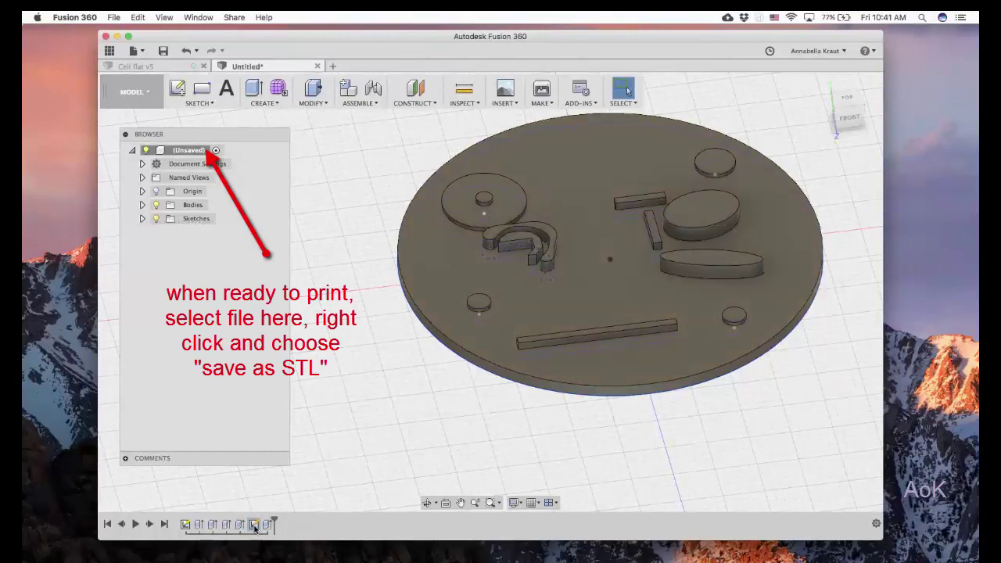